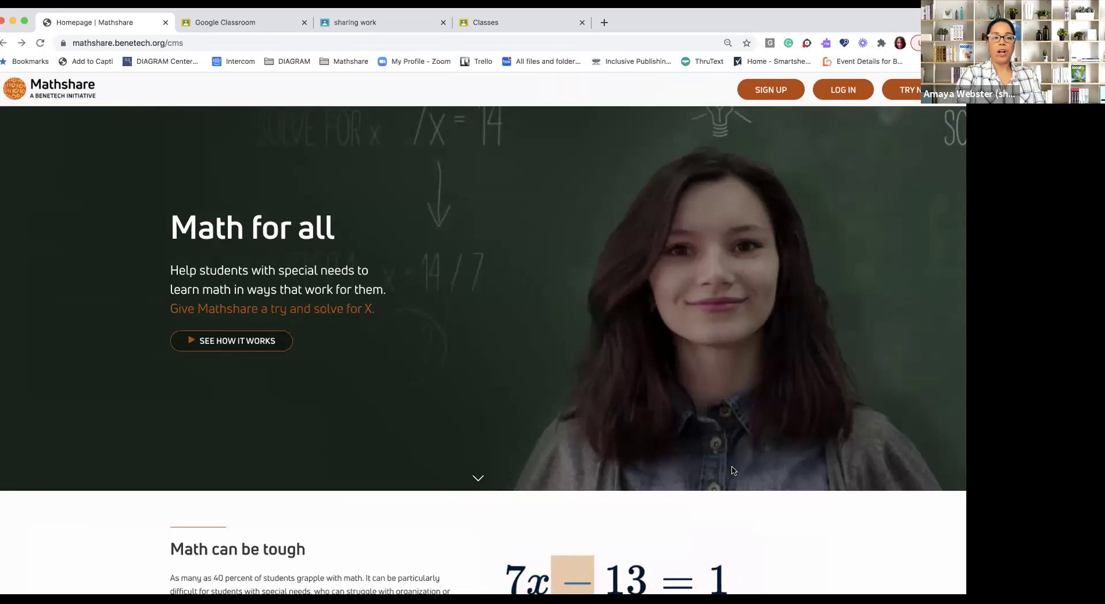
# Dismiss the stray tab-strip menu and go to the Mathshare log-in page.
pyautogui.rightClick(884, 13)
pyautogui.click(610, 91)
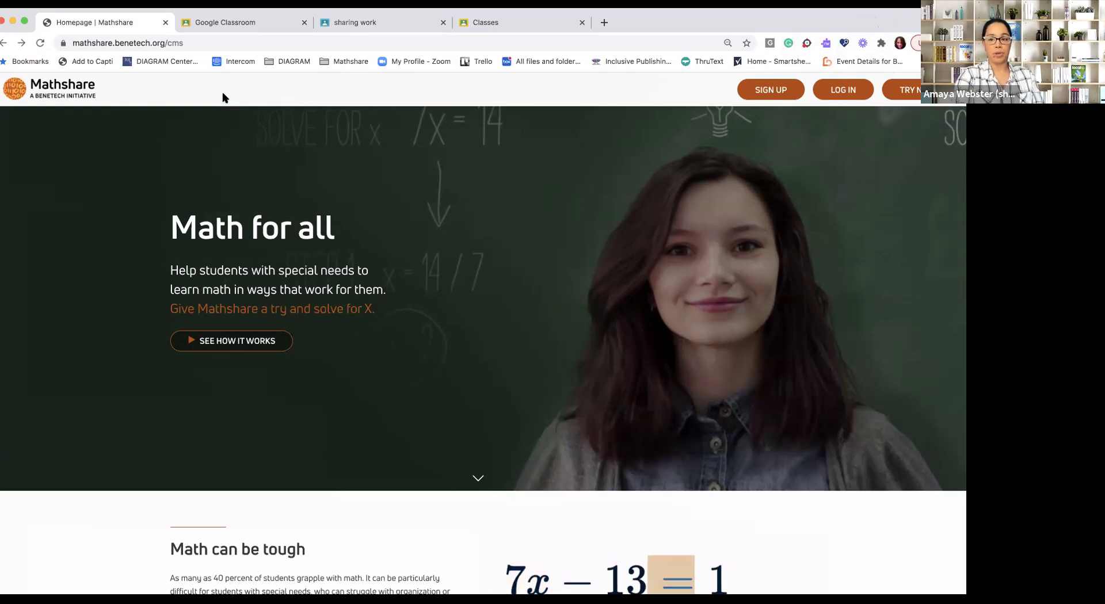
pyautogui.click(843, 91)
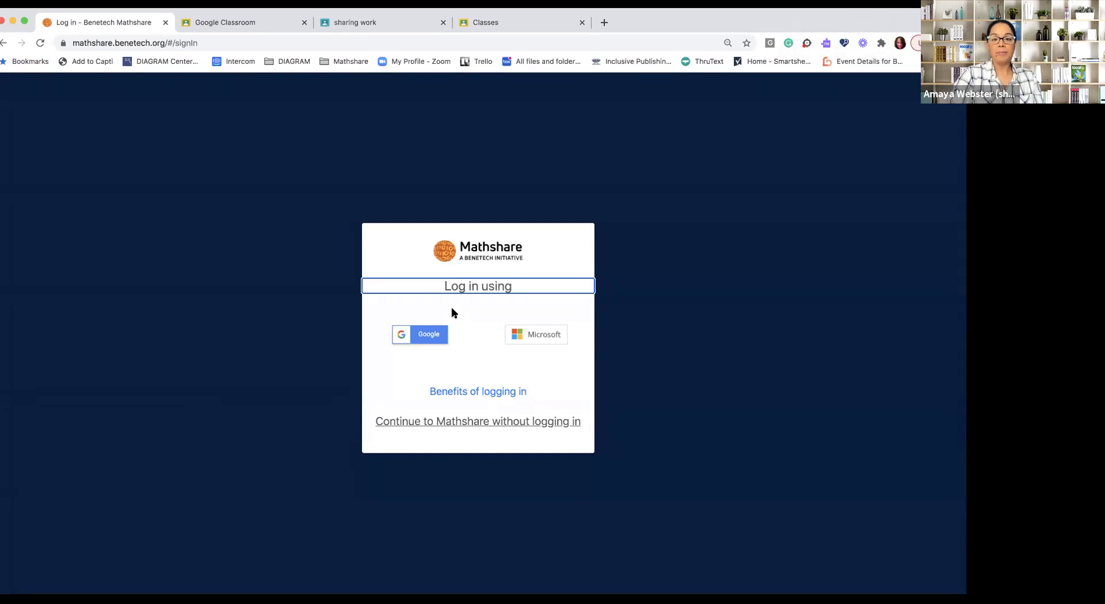
# Sign in through Google using the demo account.
pyautogui.click(437, 336)
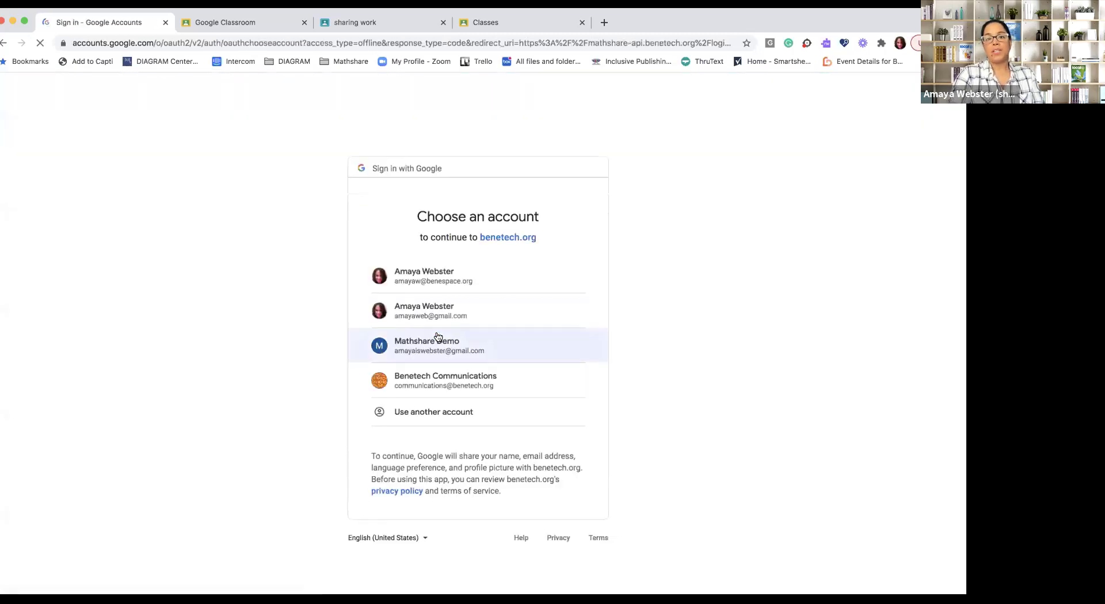
pyautogui.click(431, 346)
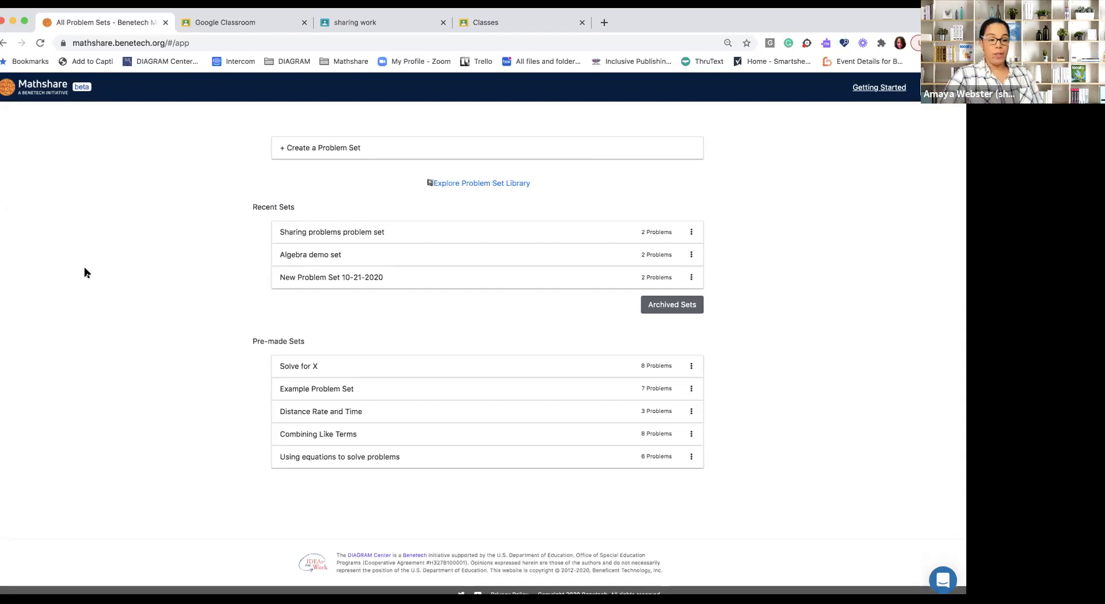
# Start a new problem set with Edit, Operators and Notations palettes on and Geometry off.
pyautogui.click(358, 151)
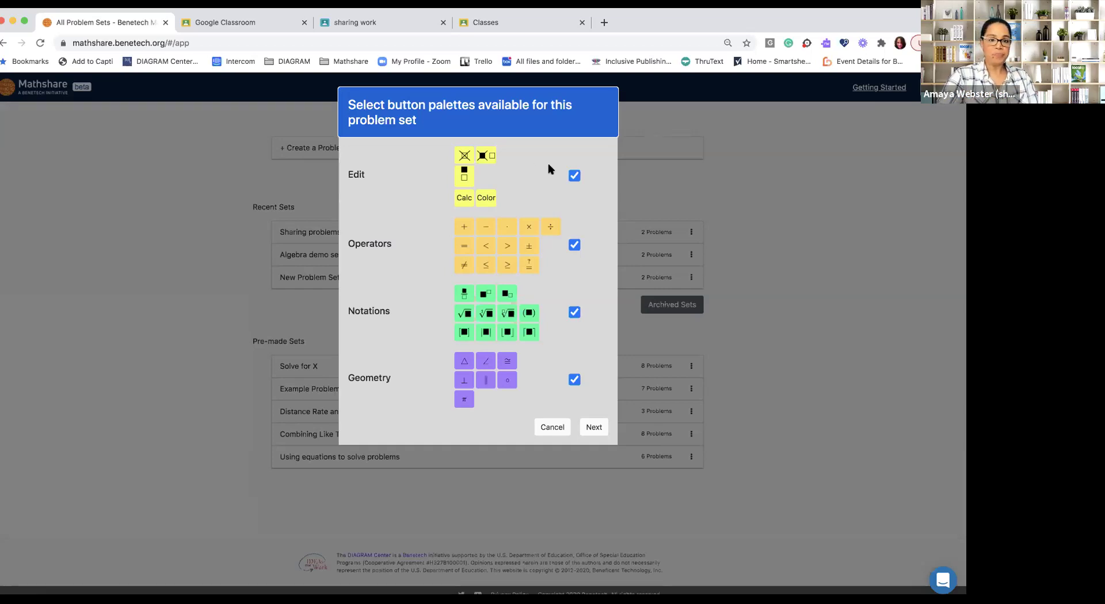
pyautogui.click(574, 176)
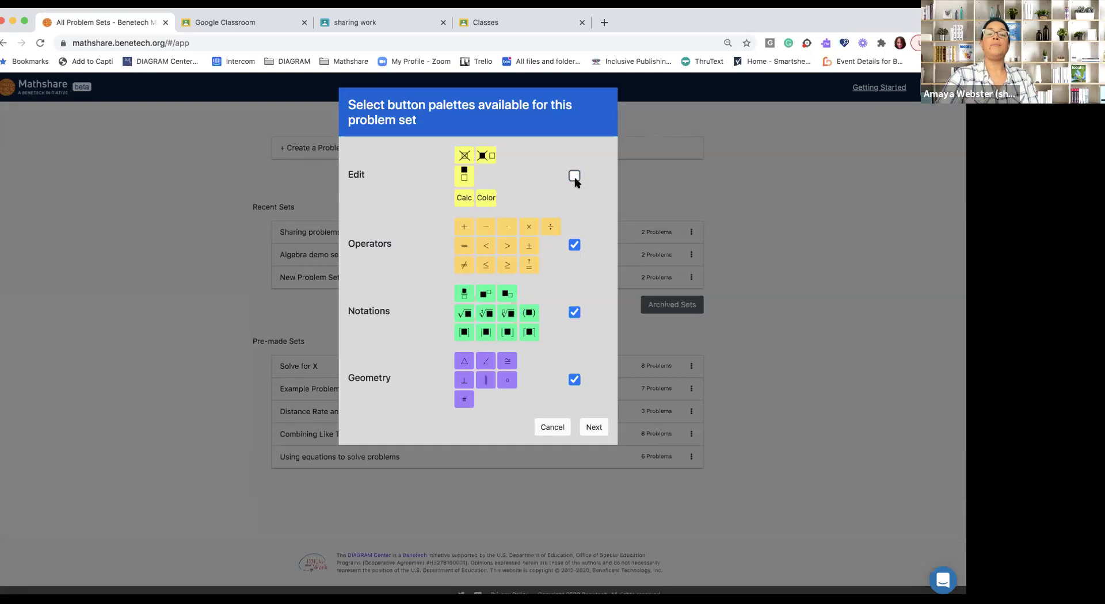
pyautogui.click(574, 244)
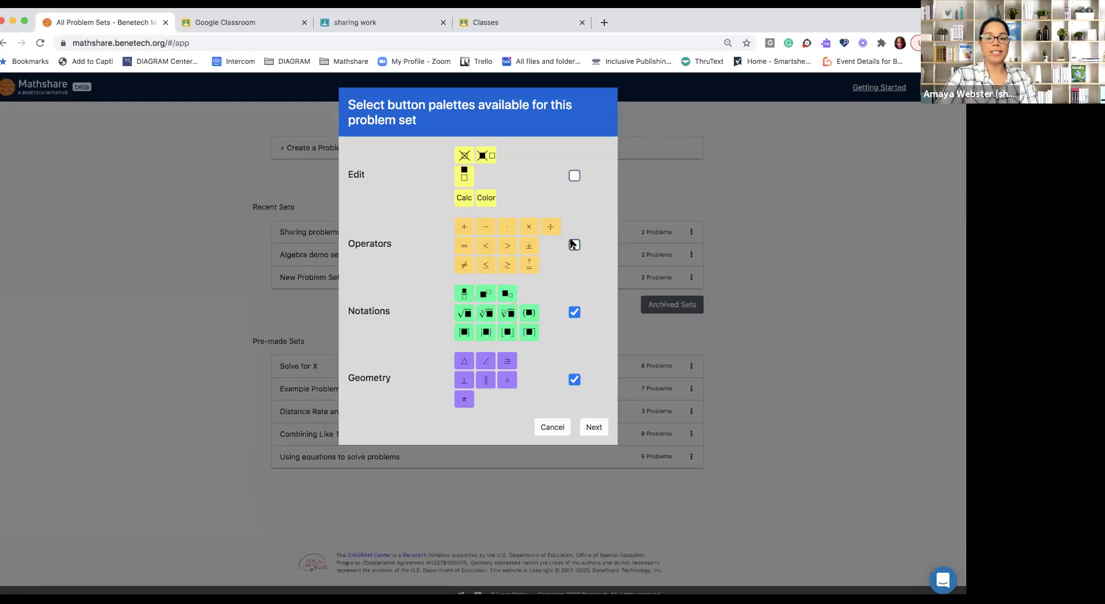
pyautogui.click(575, 312)
pyautogui.click(574, 380)
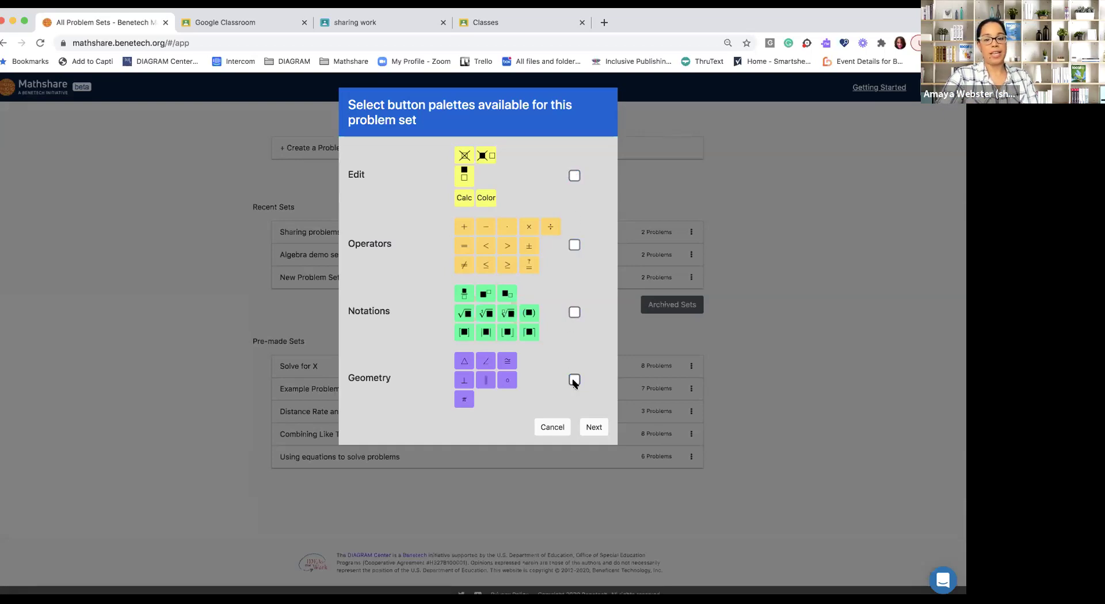
pyautogui.click(575, 175)
pyautogui.click(574, 244)
pyautogui.click(574, 312)
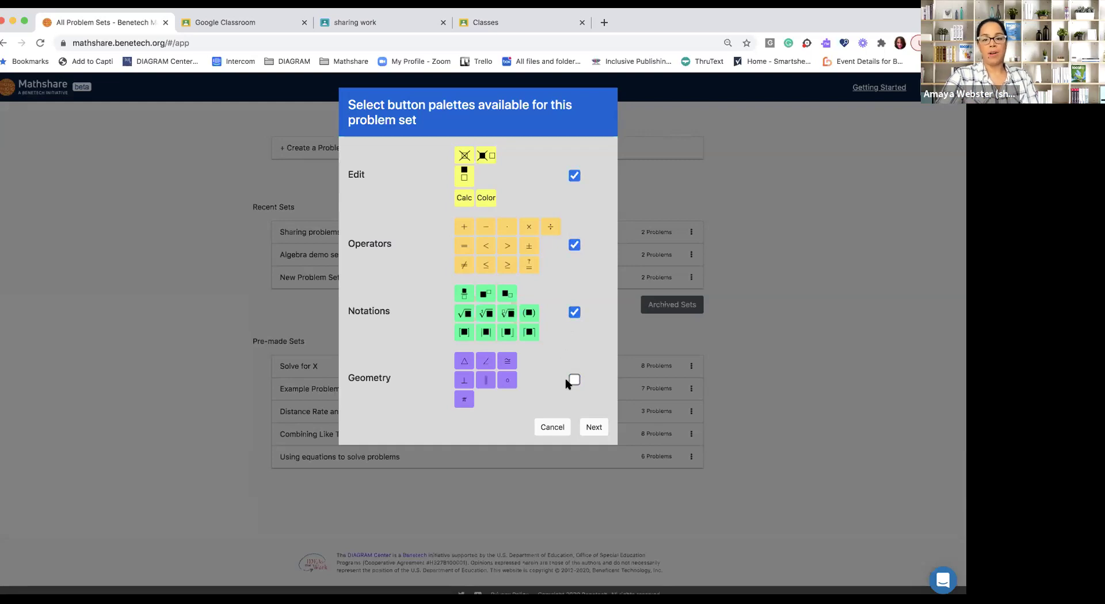
pyautogui.click(574, 380)
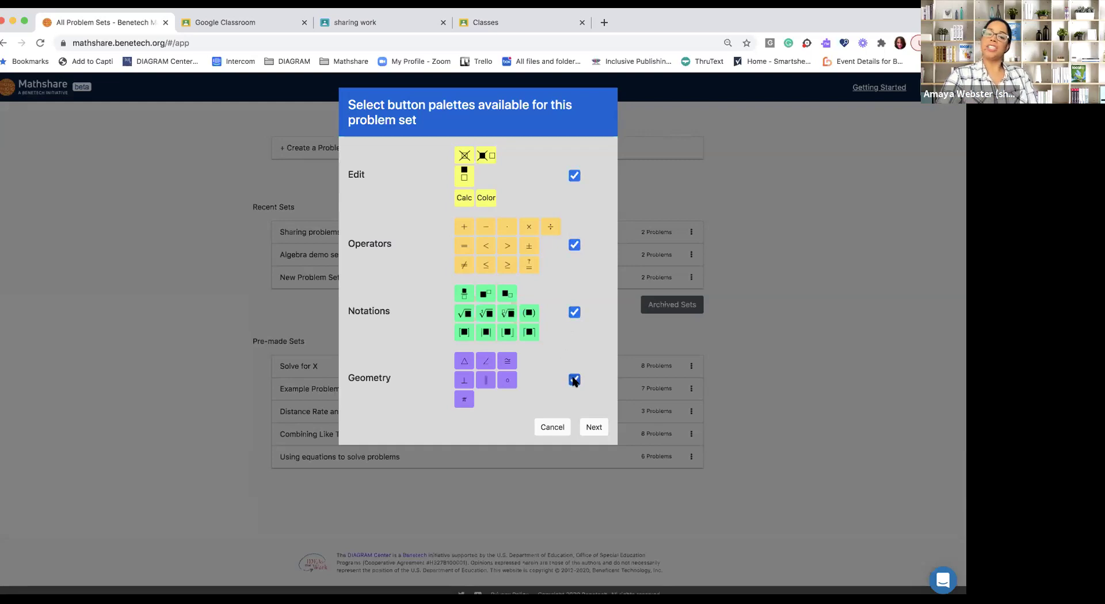
pyautogui.click(575, 379)
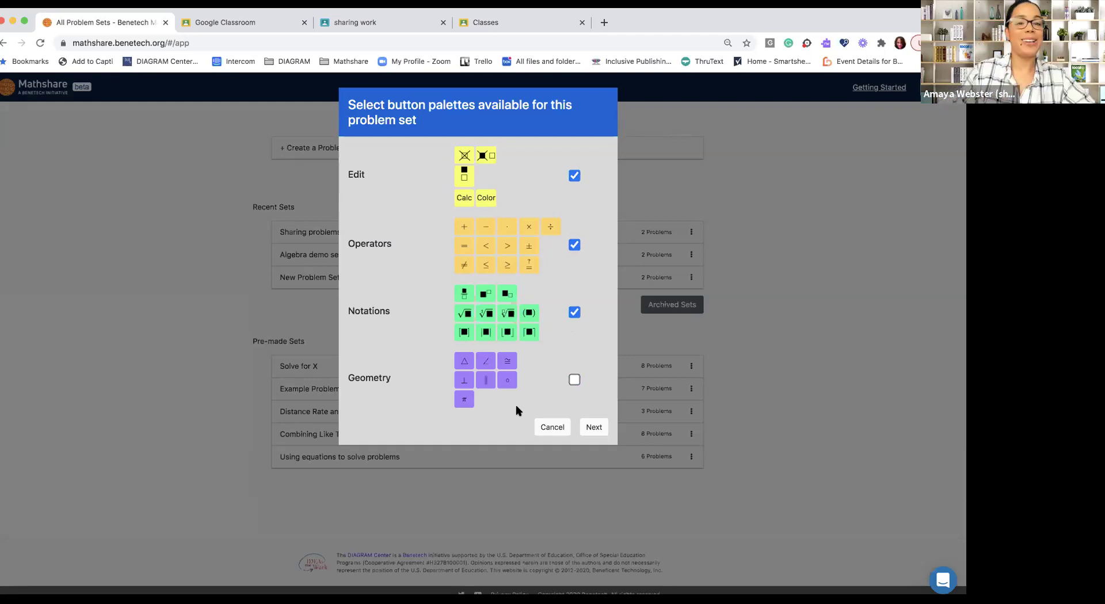
pyautogui.click(593, 427)
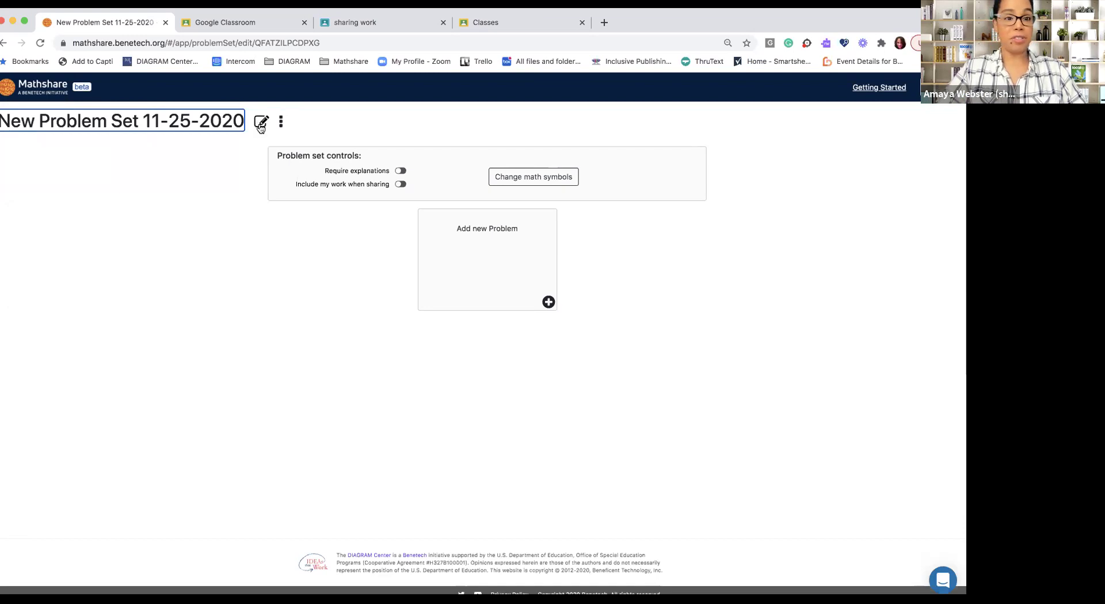
# Rename the problem set to 'problem set for webinar' and save the title.
pyautogui.click(261, 125)
pyautogui.moveTo(494, 117); pyautogui.dragTo(372, 113)
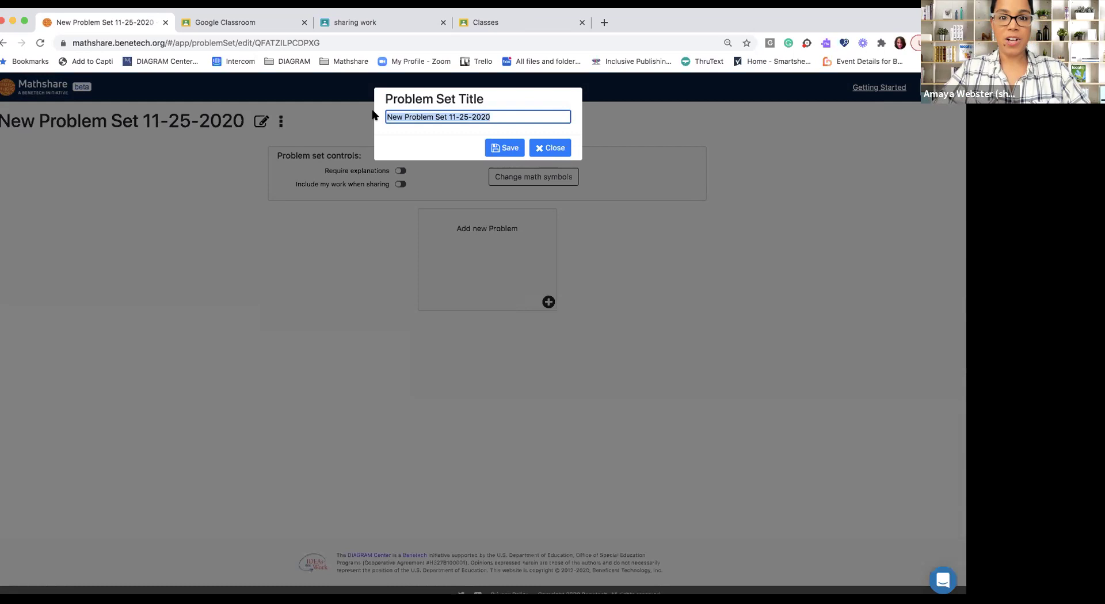
pyautogui.write('proble')
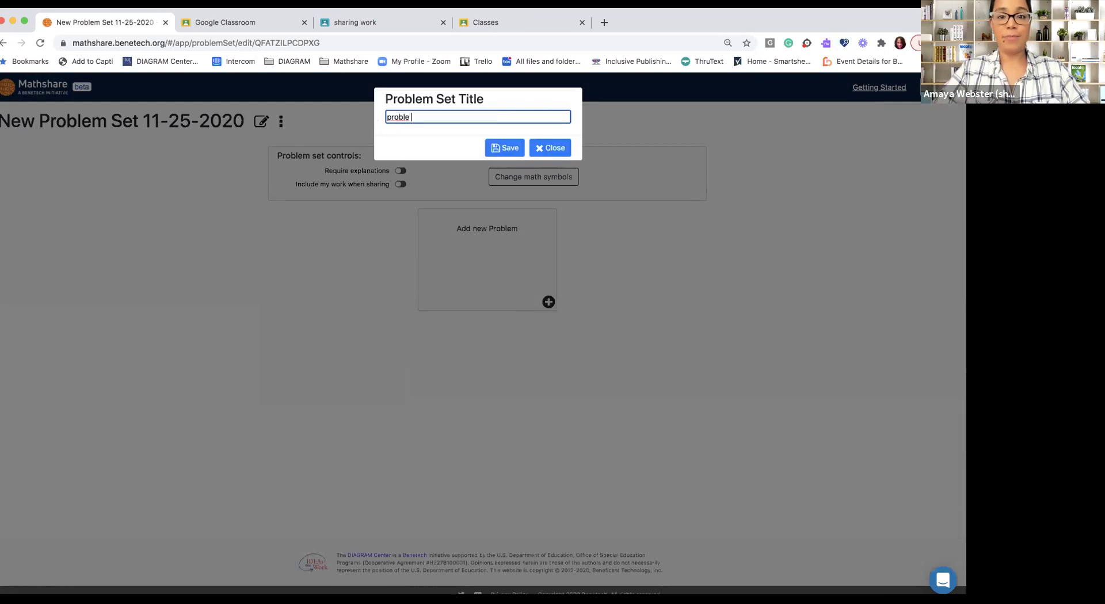
pyautogui.press('BackSpace')
pyautogui.press('BackSpace')
pyautogui.write('lem set fop')
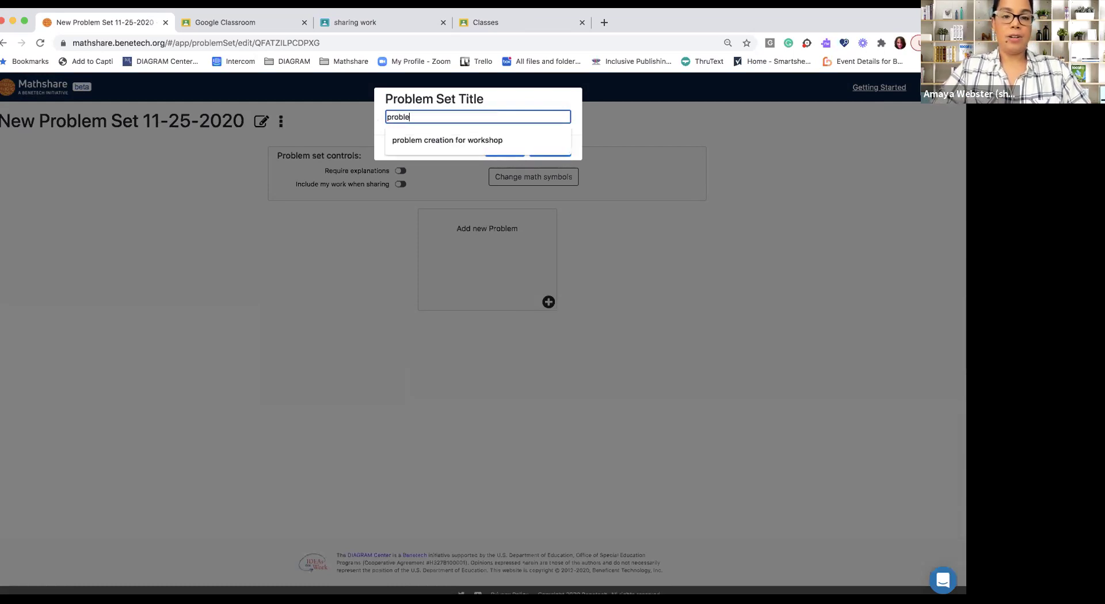
pyautogui.write('r')
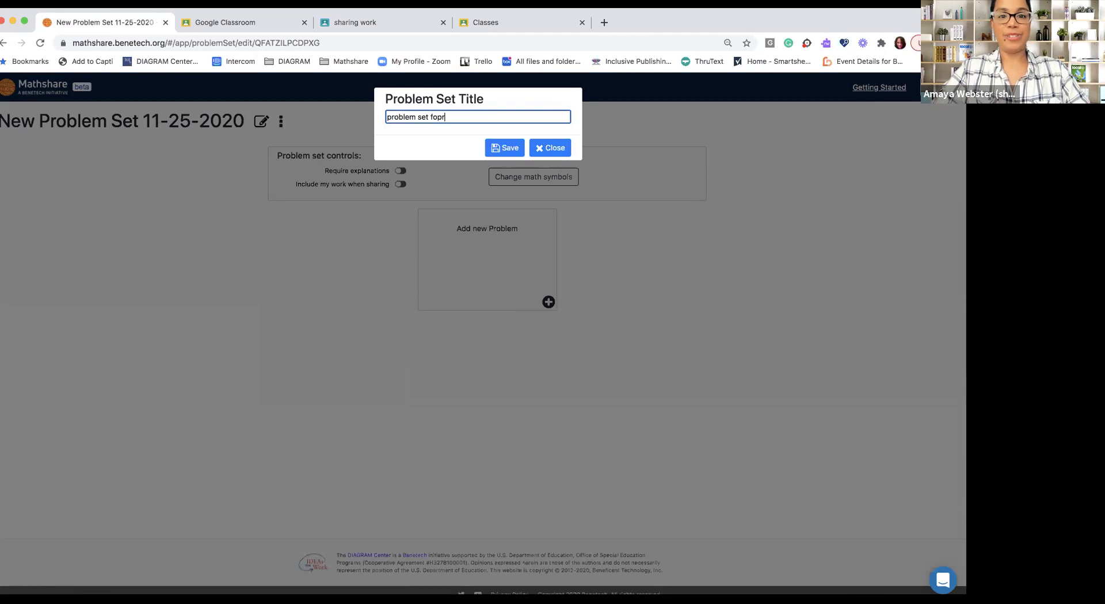
pyautogui.write('r webinar')
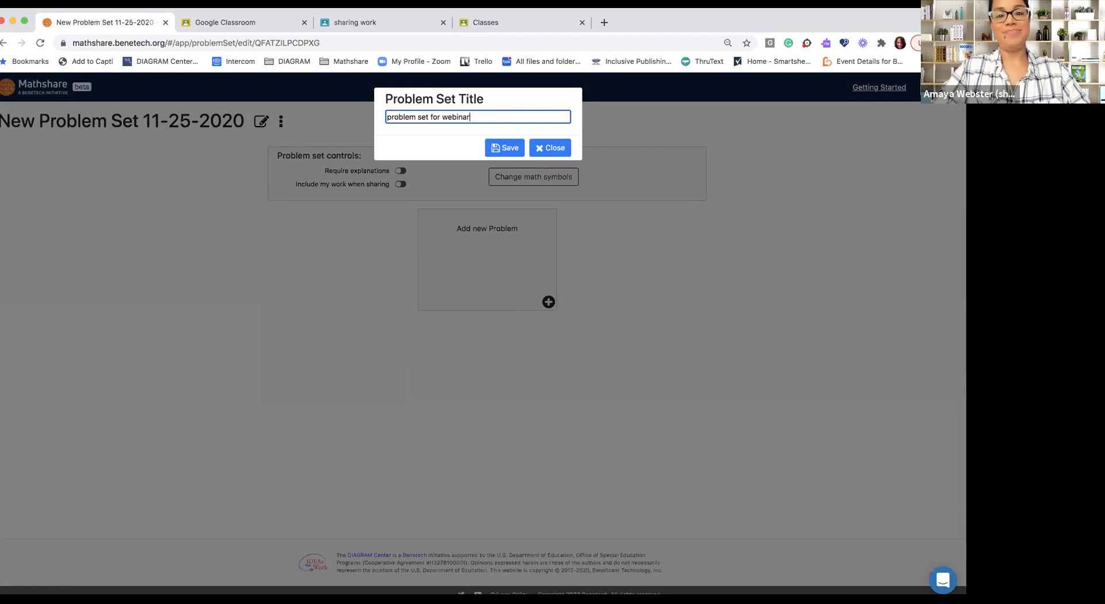
pyautogui.click(500, 151)
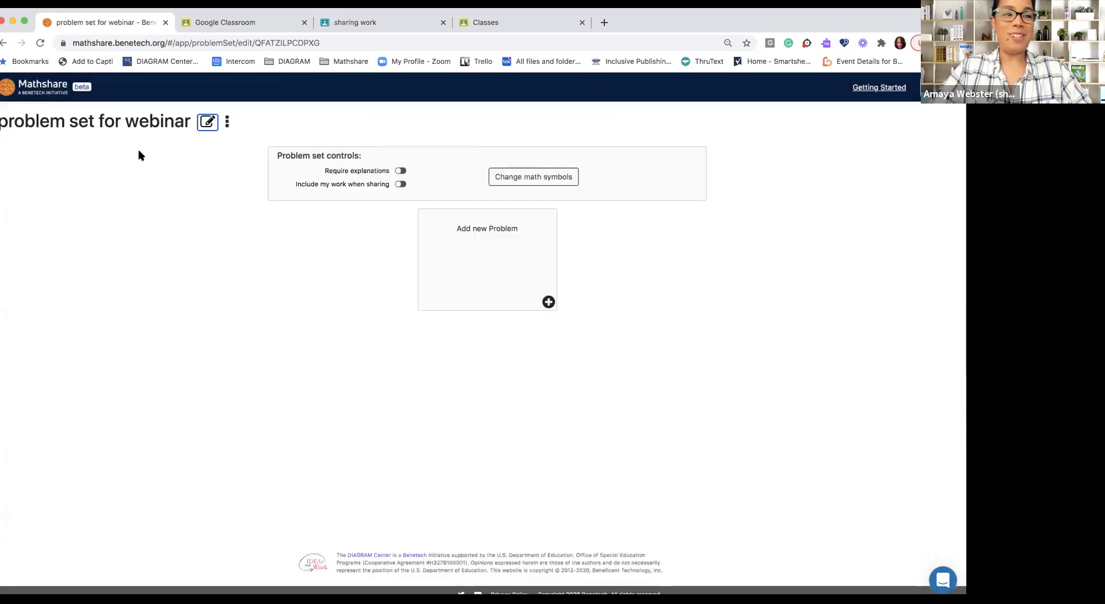
# Turn on Require explanations and Include my work when sharing.
pyautogui.click(400, 171)
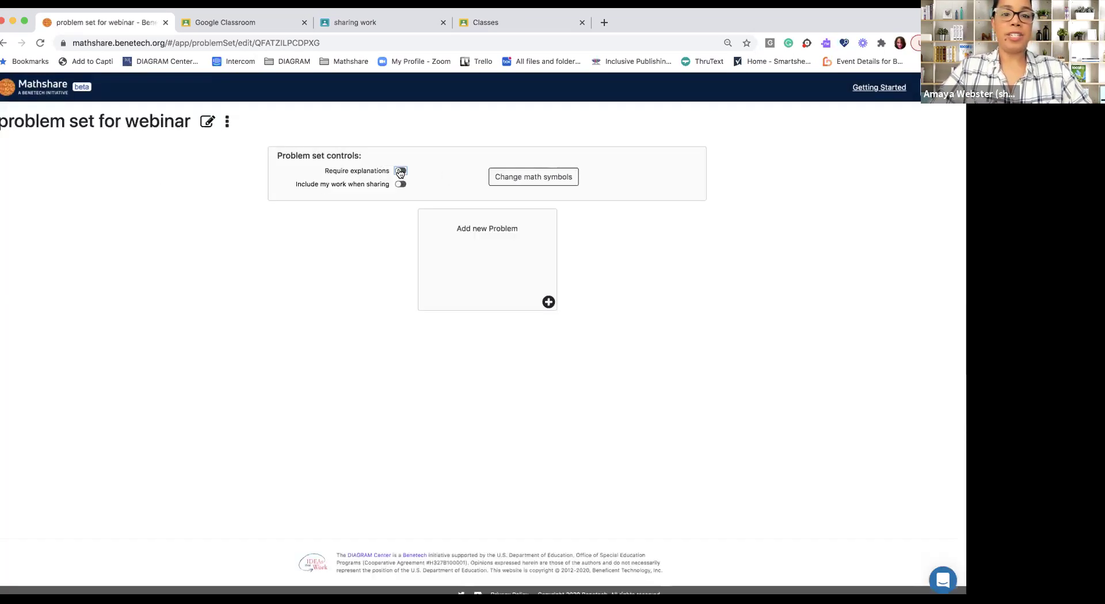
pyautogui.click(400, 172)
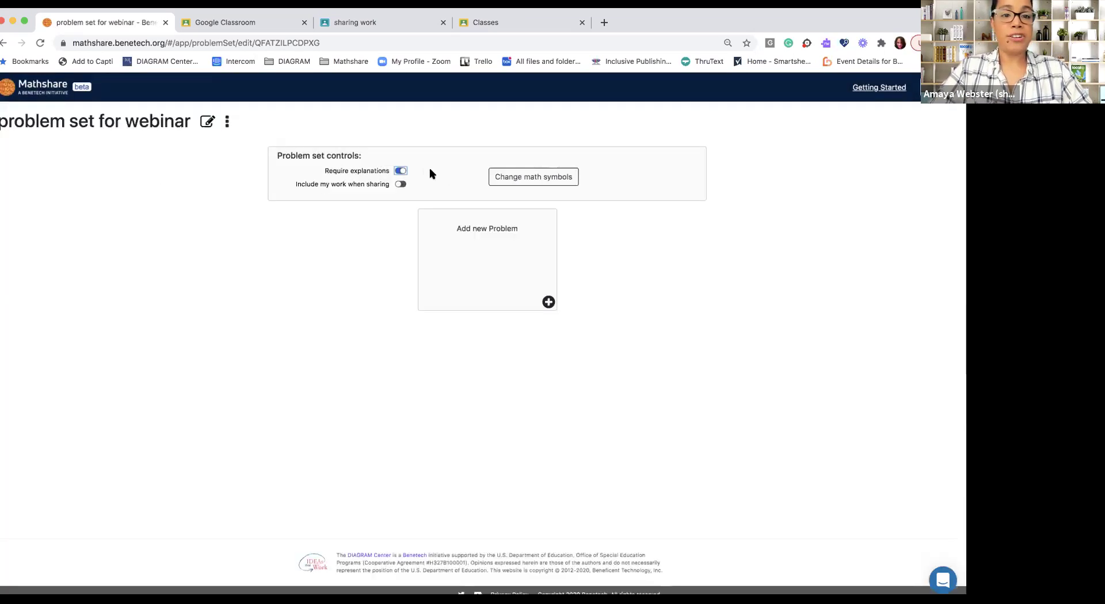
pyautogui.click(402, 184)
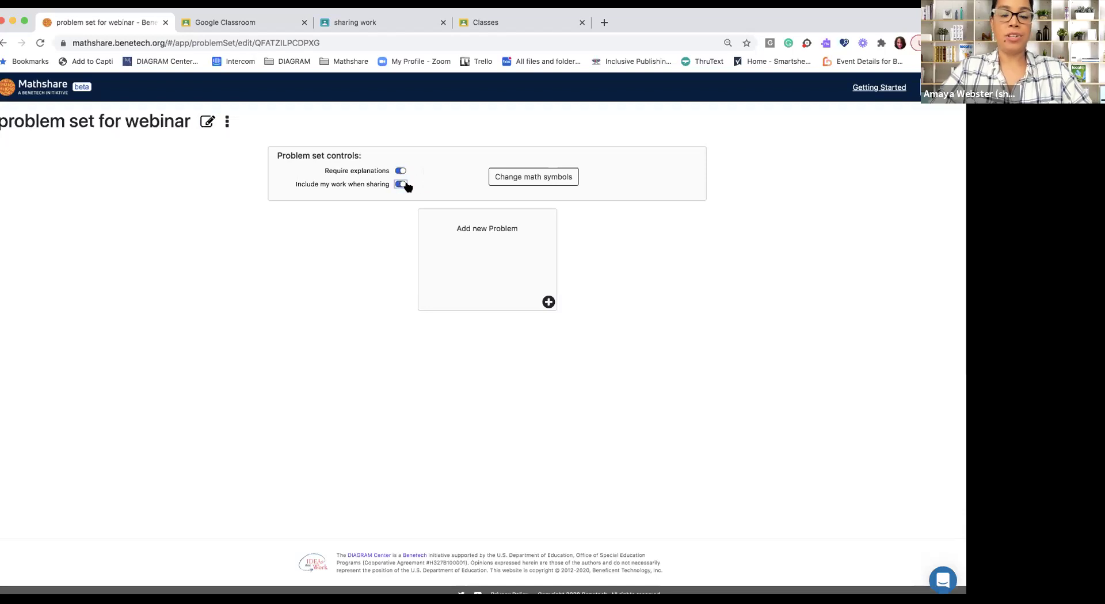
# In a new problem, enter the equation 5X + 3 = 28 with the prompt 'Solve for X'.
pyautogui.click(467, 280)
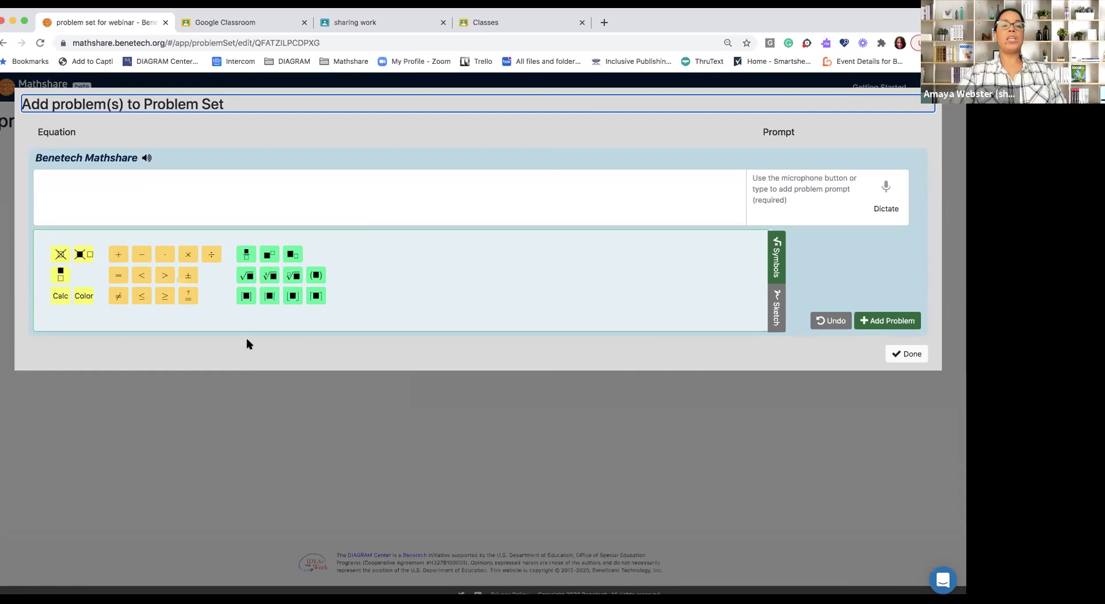
pyautogui.click(200, 199)
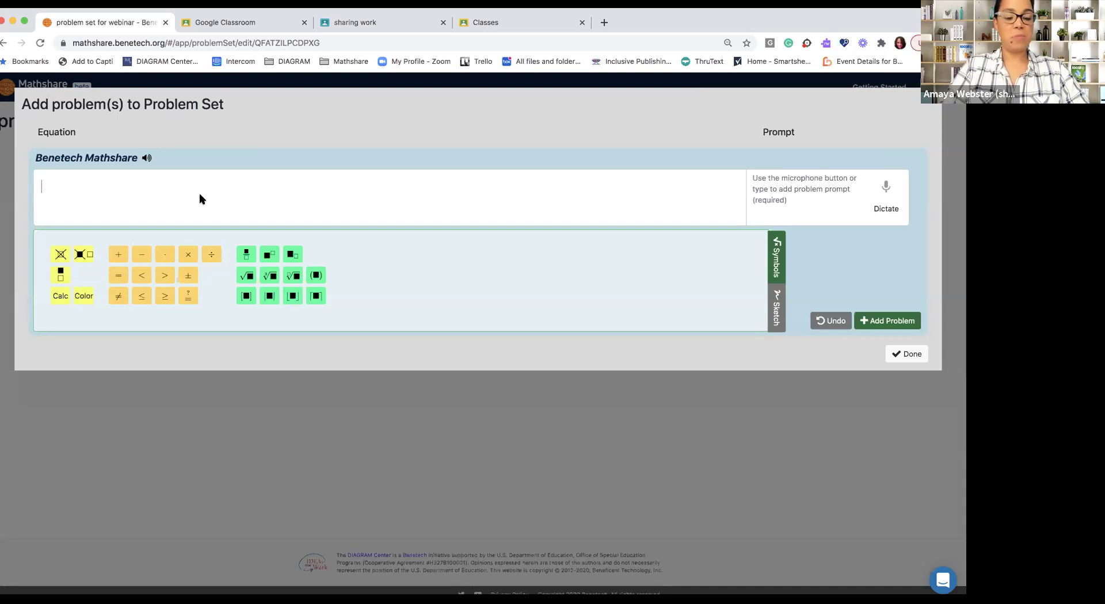
pyautogui.write('3X+5')
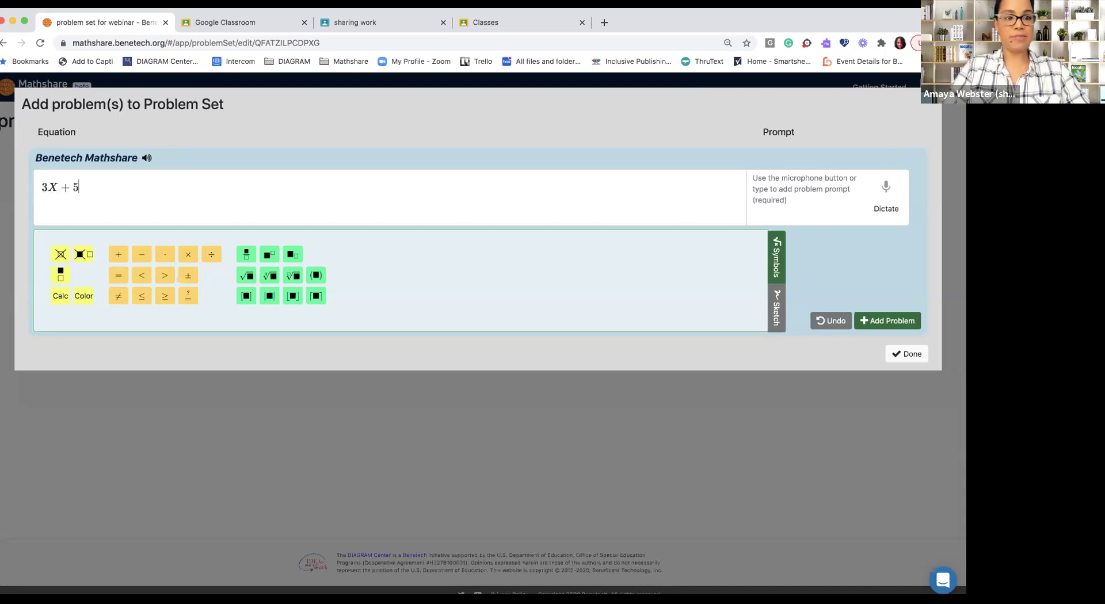
pyautogui.write('=2')
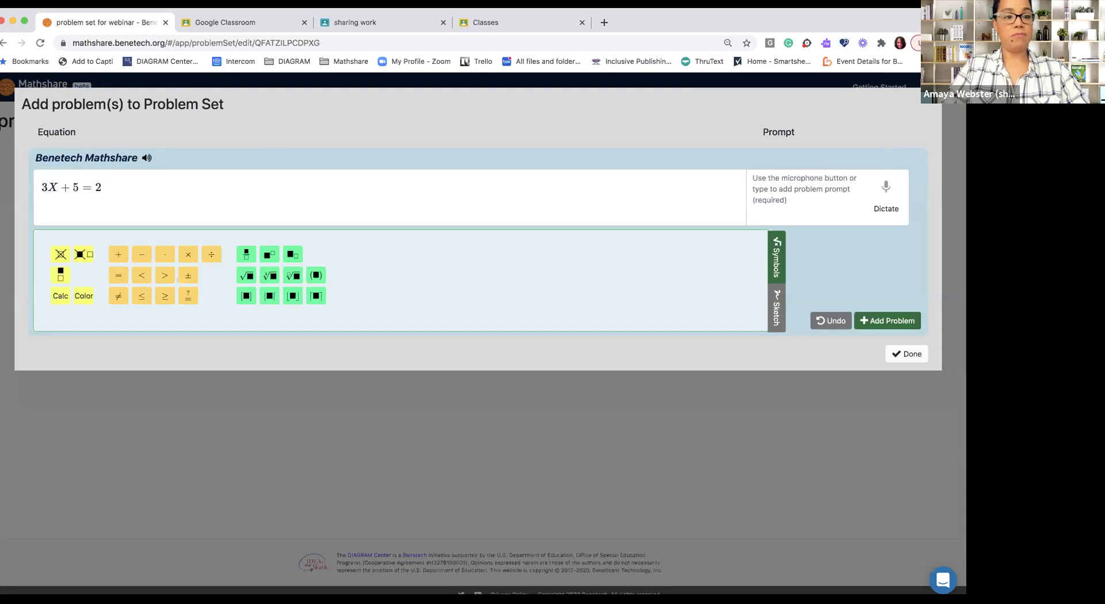
pyautogui.write('8')
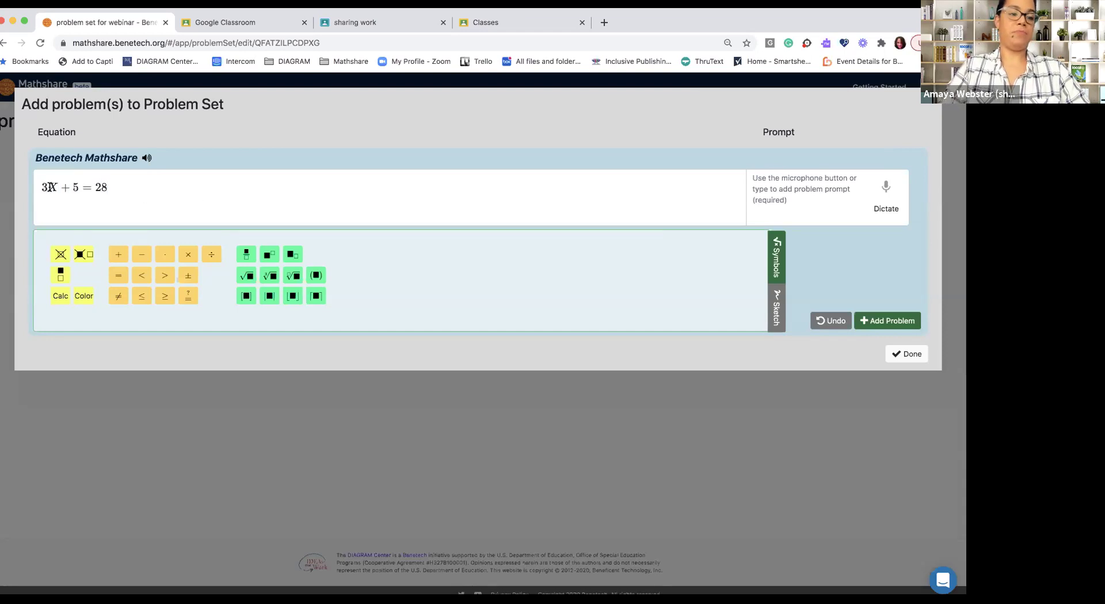
pyautogui.moveTo(50, 187); pyautogui.dragTo(41, 187)
pyautogui.write('5')
pyautogui.click(76, 187)
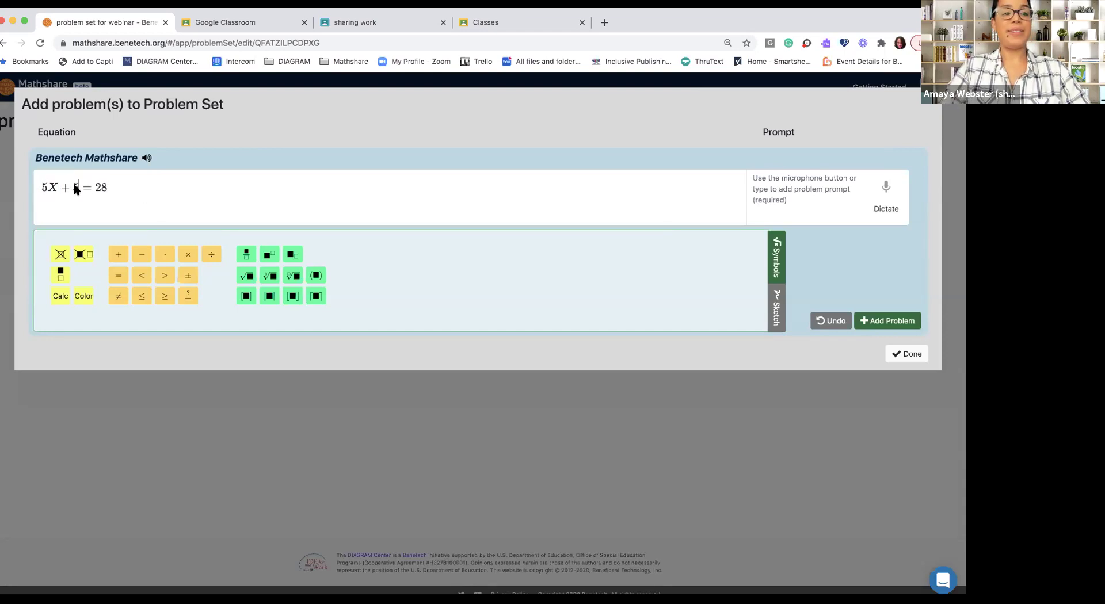
pyautogui.press('BackSpace')
pyautogui.write('3')
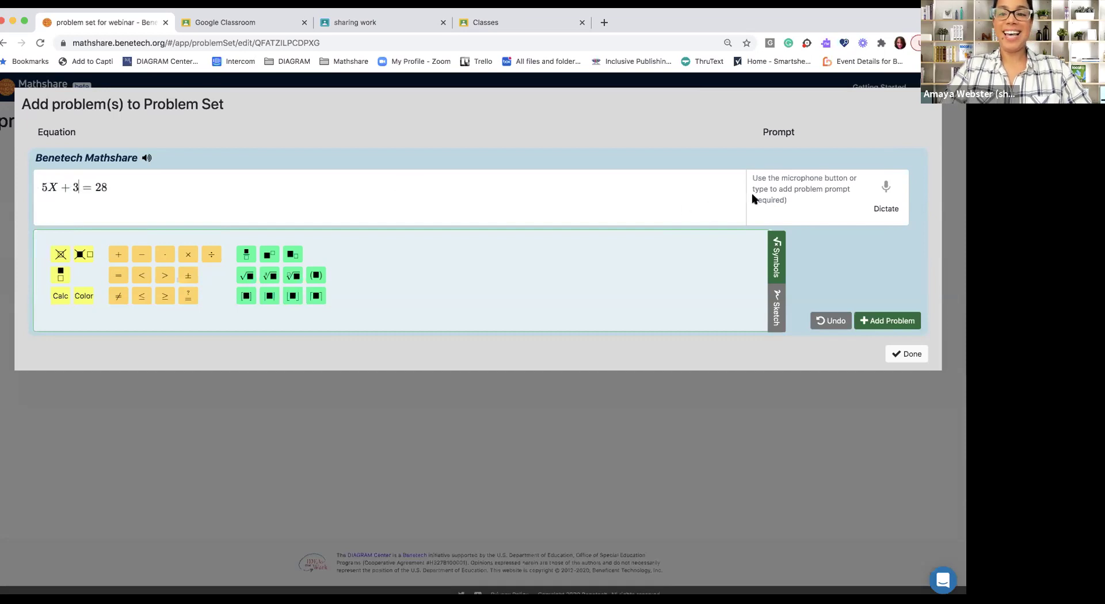
pyautogui.click(798, 198)
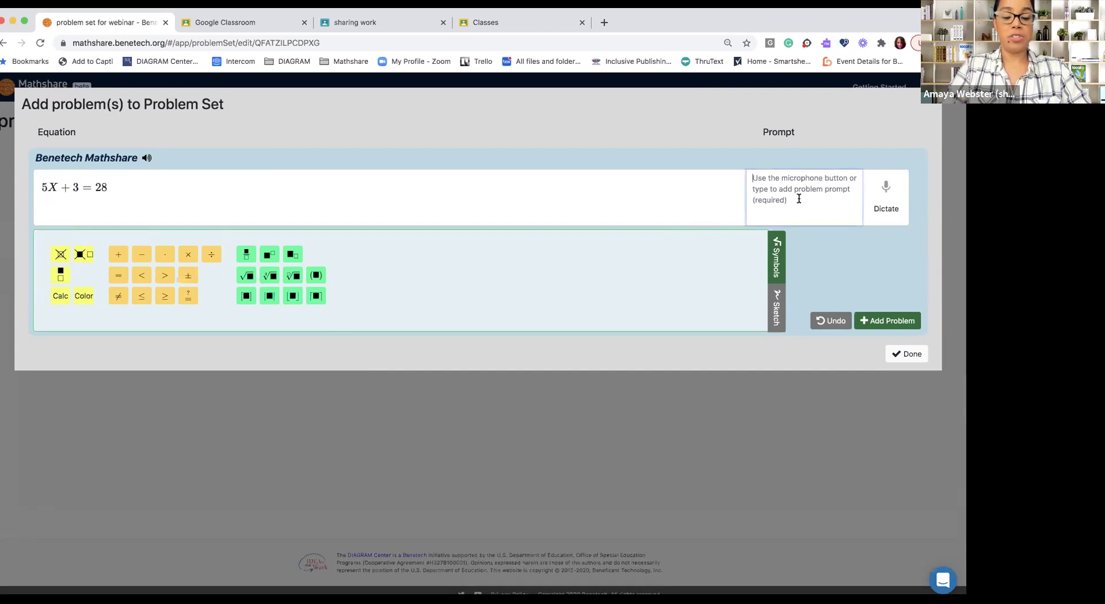
pyautogui.write('Solve for X')
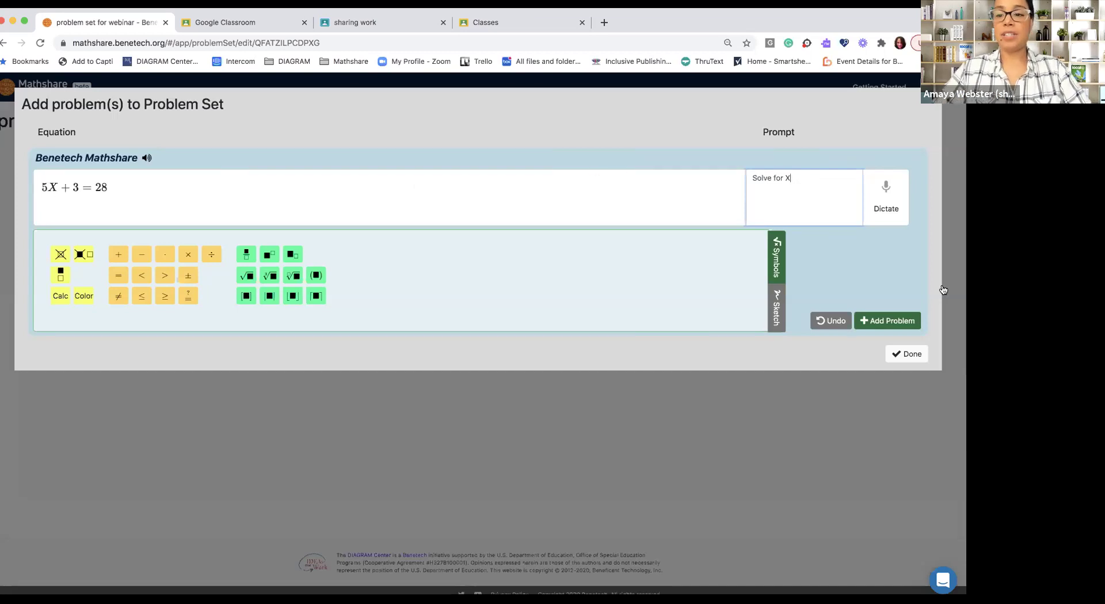
# Add 5X + 3 = 28 as problem 1, then type the apples word problem text.
pyautogui.click(898, 321)
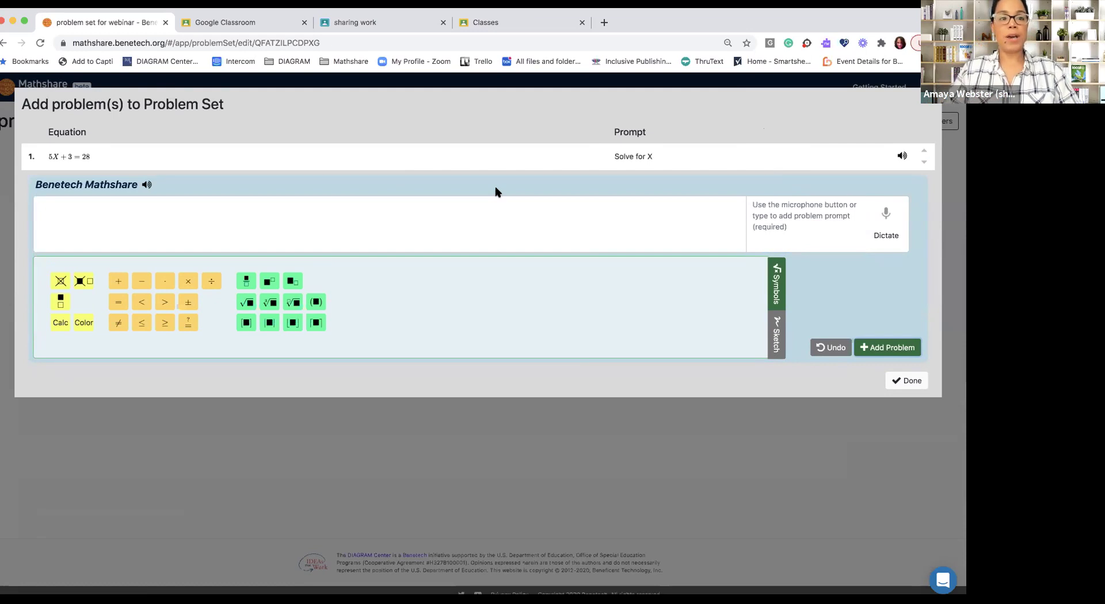
pyautogui.click(420, 219)
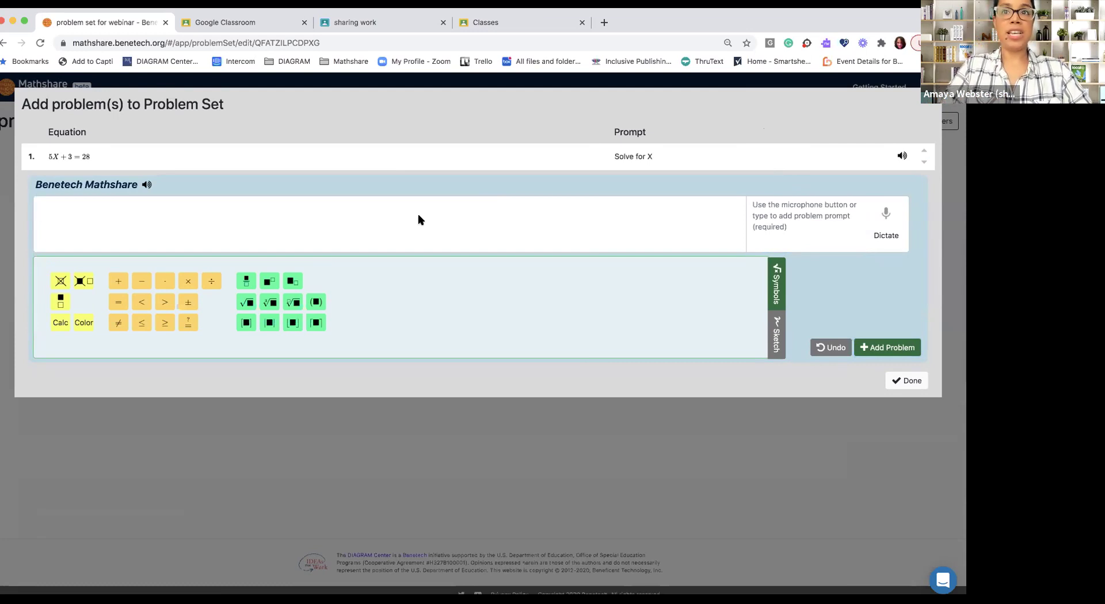
pyautogui.write('Mary')
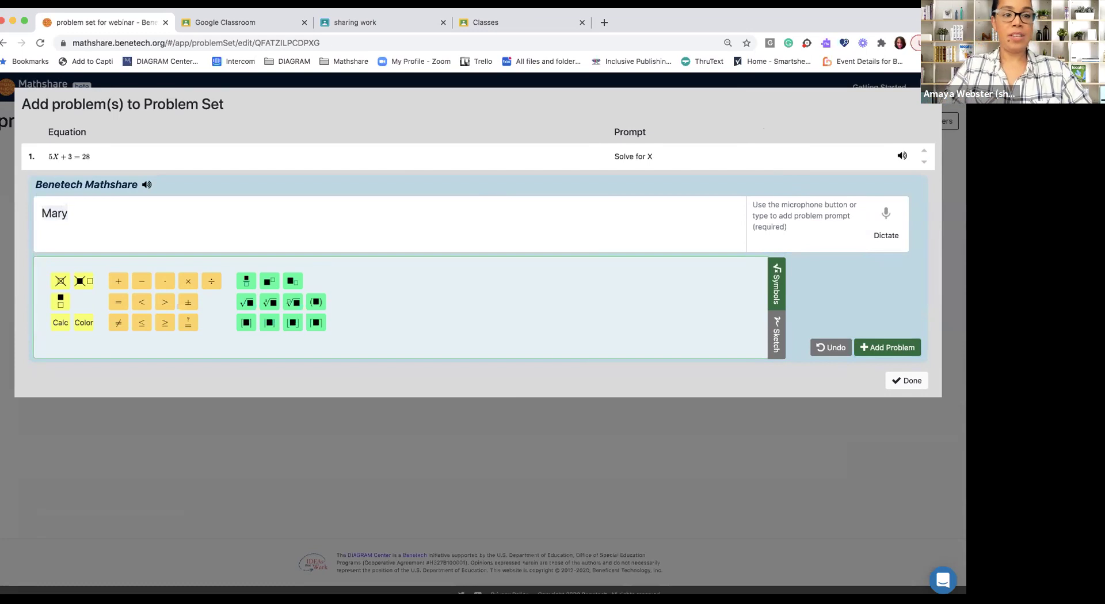
pyautogui.write(' has 3 app')
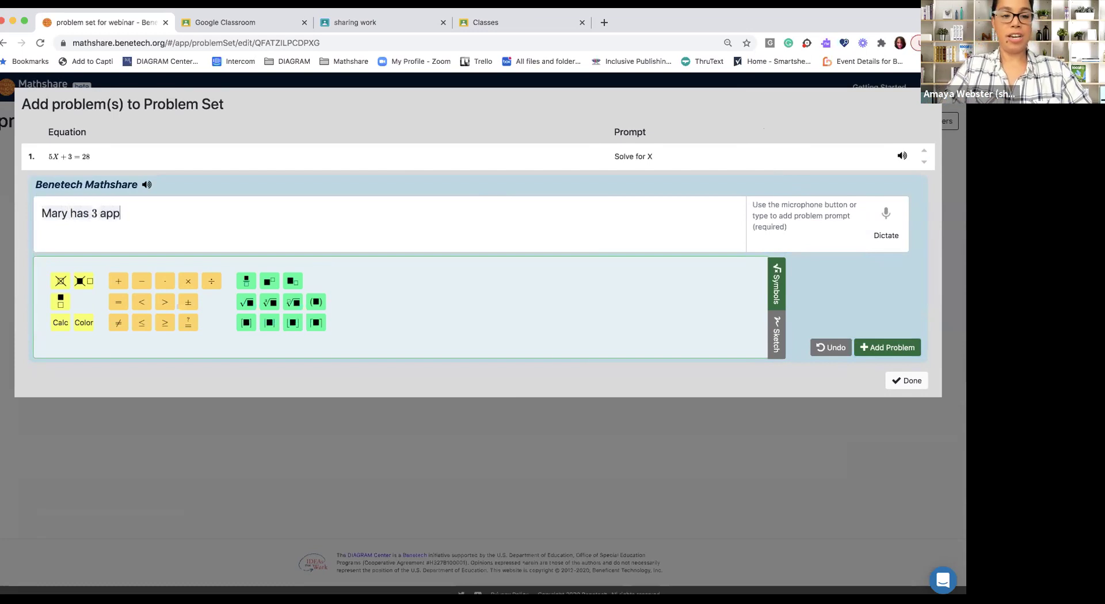
pyautogui.write('les and gives one to S')
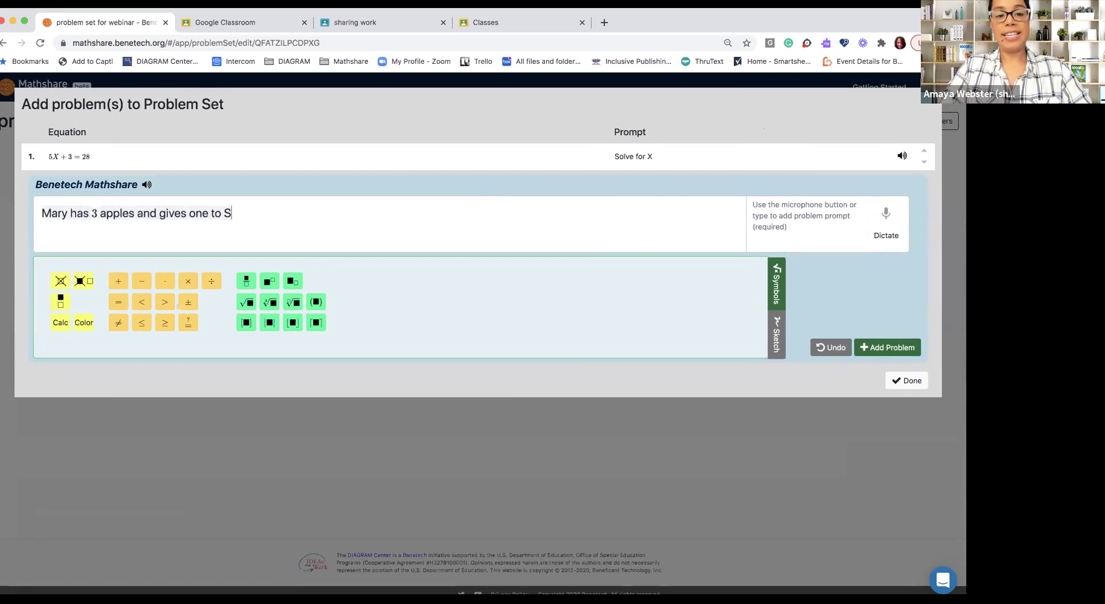
pyautogui.write('ame. If')
pyautogui.press('BackSpace')
pyautogui.press('BackSpace')
pyautogui.press('BackSpace')
pyautogui.press('BackSpace')
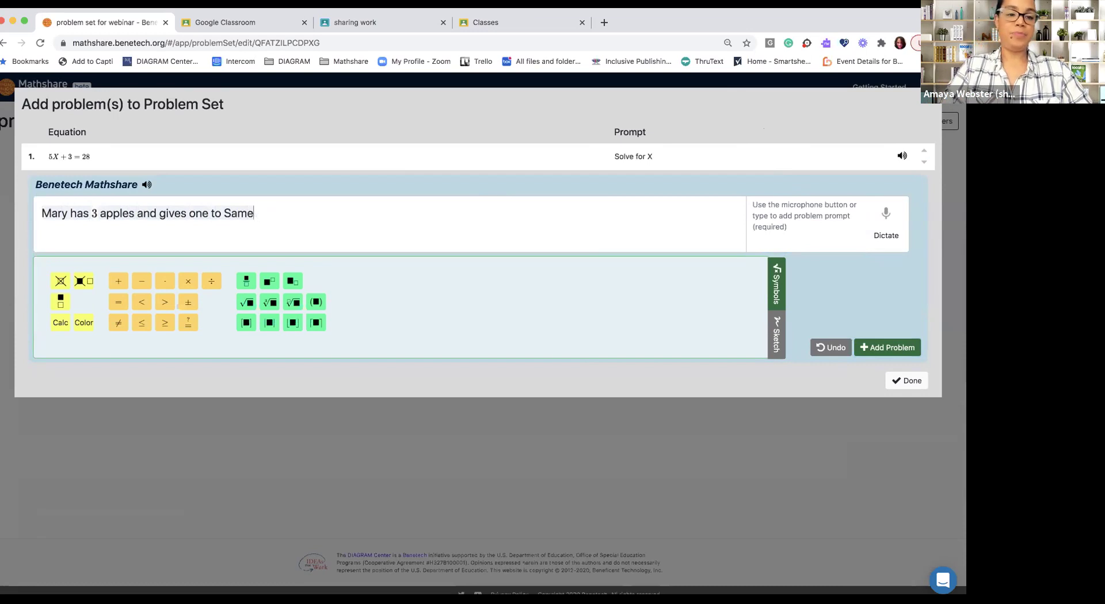
pyautogui.press('BackSpace')
pyautogui.write('. If Same e')
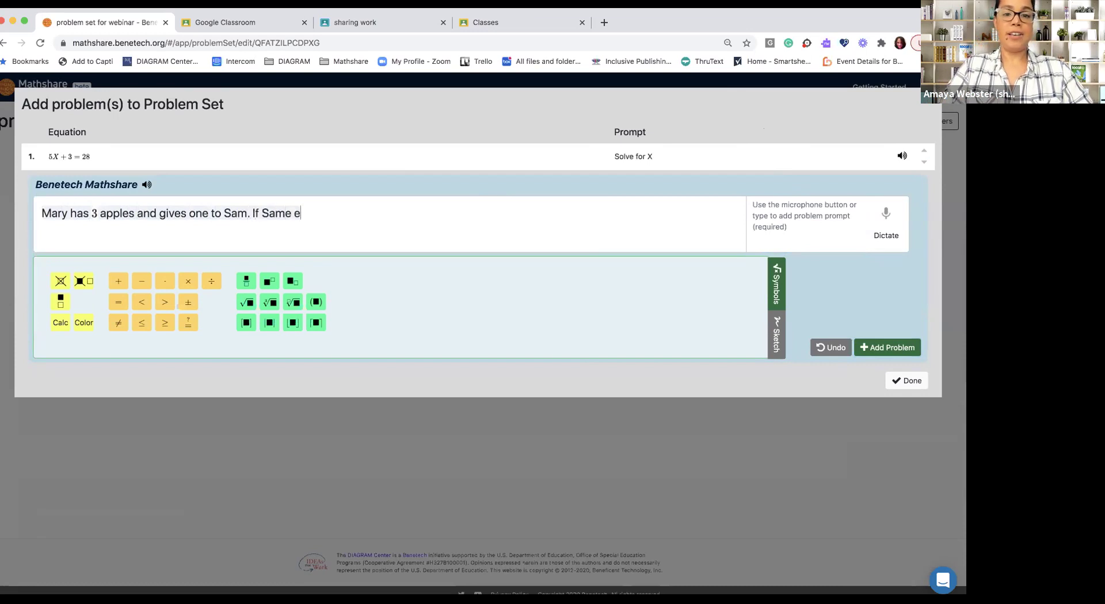
pyautogui.press('BackSpace')
pyautogui.press('BackSpace')
pyautogui.press('BackSpace')
pyautogui.write('eats ')
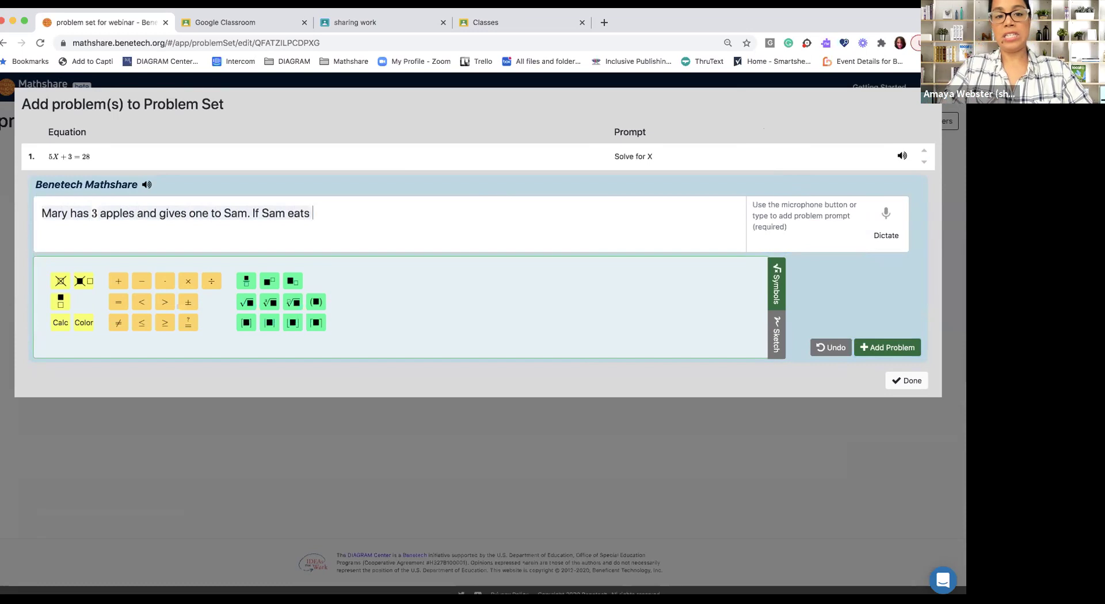
pyautogui.write('and')
pyautogui.press('BackSpace')
pyautogui.write('ap')
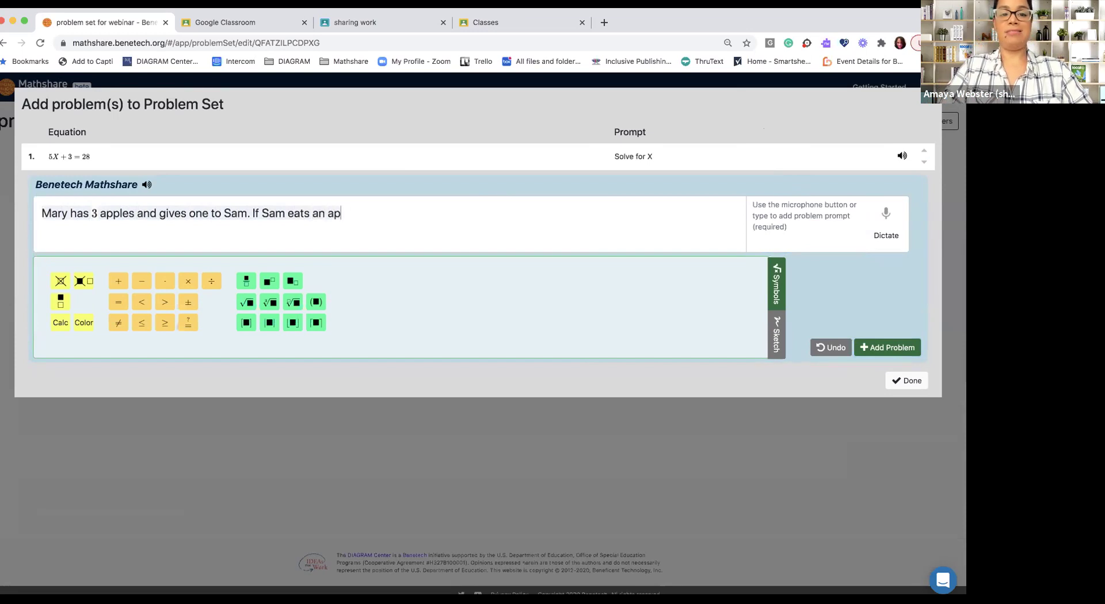
pyautogui.write('ple how many does ')
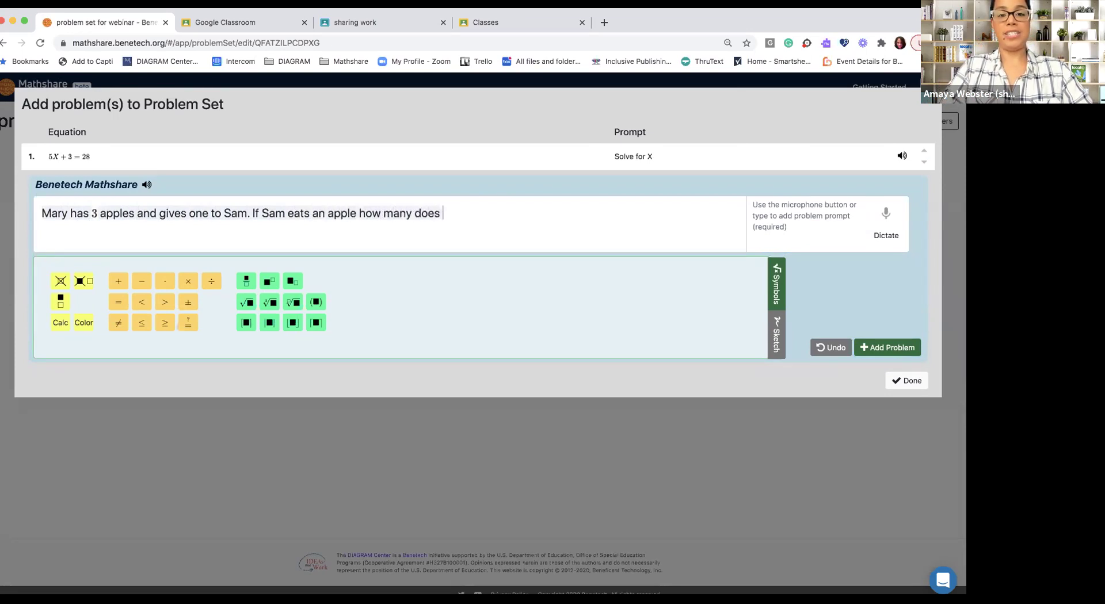
pyautogui.write('he have left?')
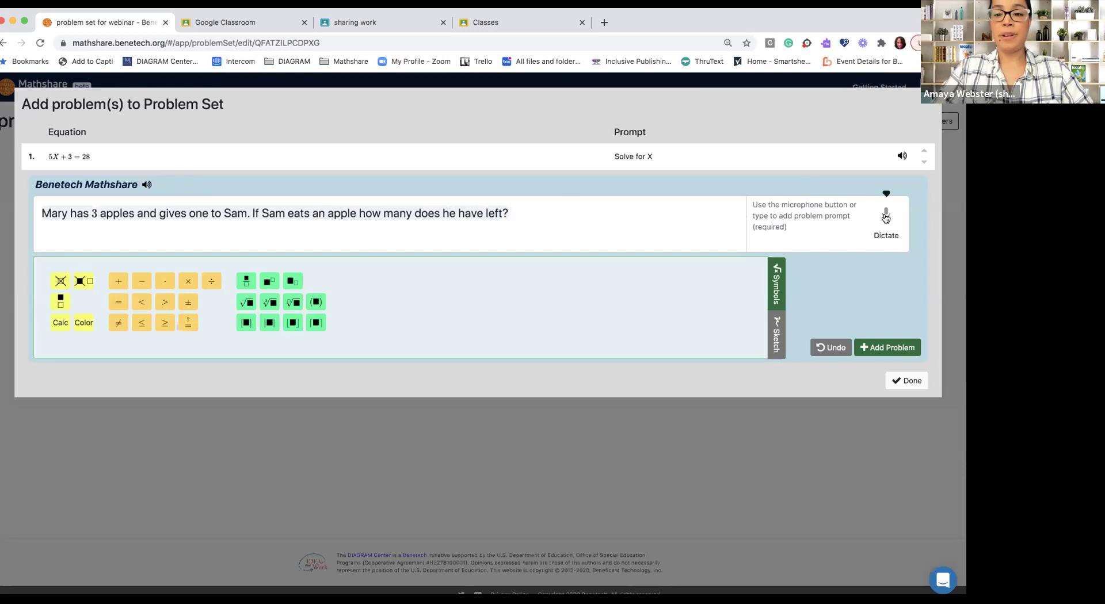
# Dictate the prompt 'solve the word problem' and add it as problem 2.
pyautogui.click(886, 217)
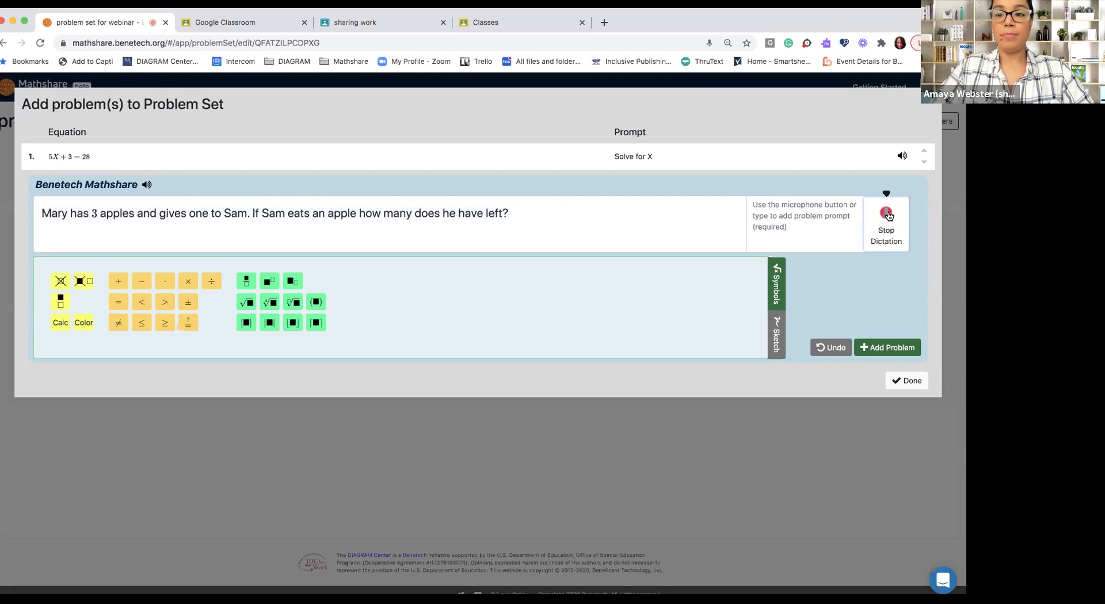
pyautogui.click(888, 216)
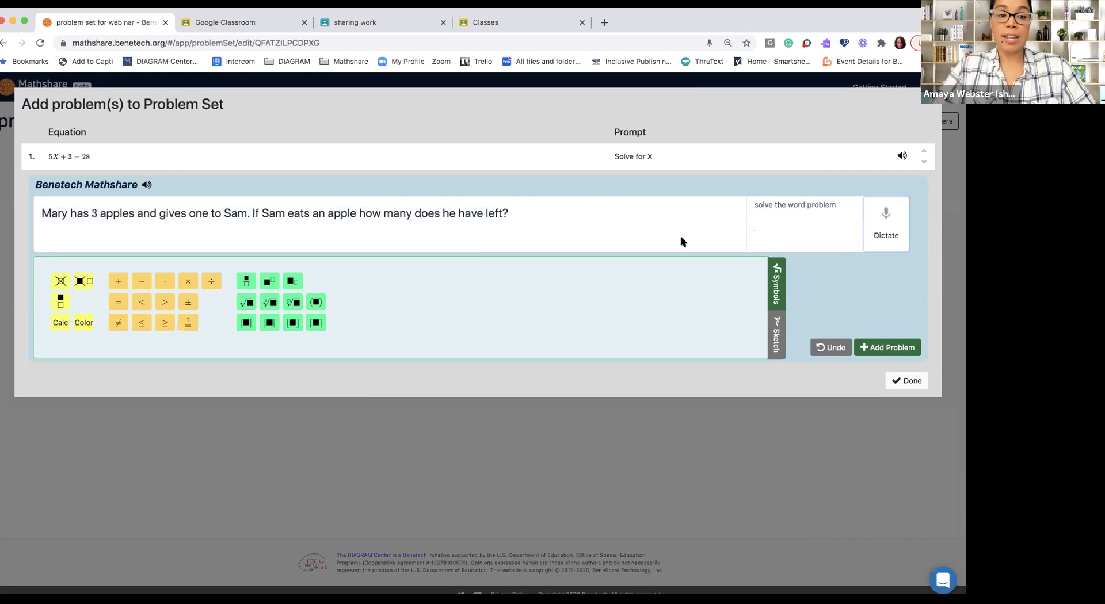
pyautogui.click(879, 347)
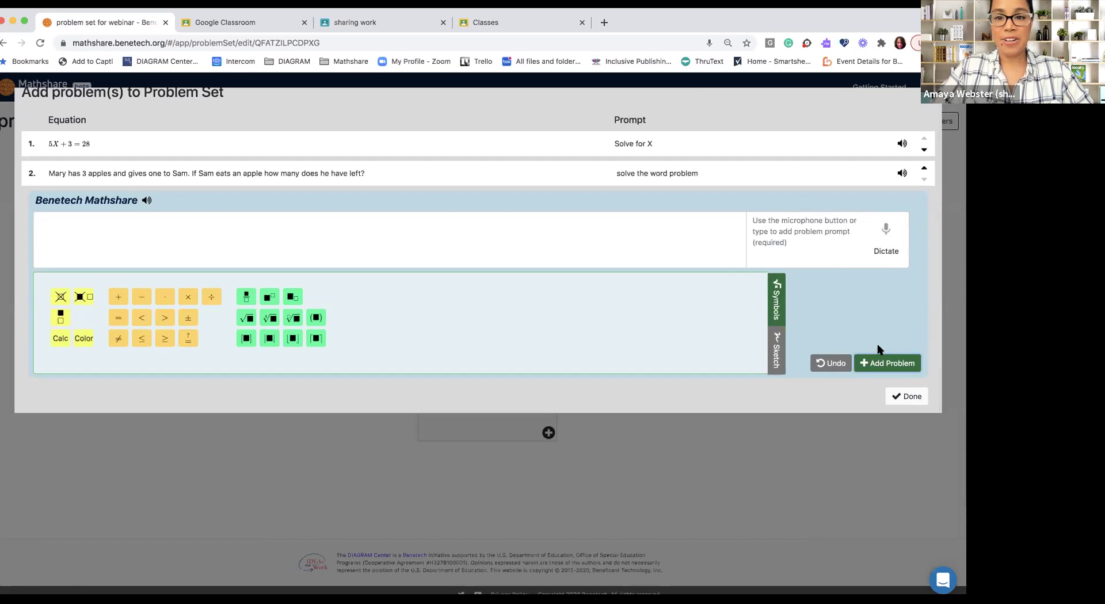
# Close the Add problem(s) dialog with Done and return to All Problem Sets via the logo.
pyautogui.click(898, 402)
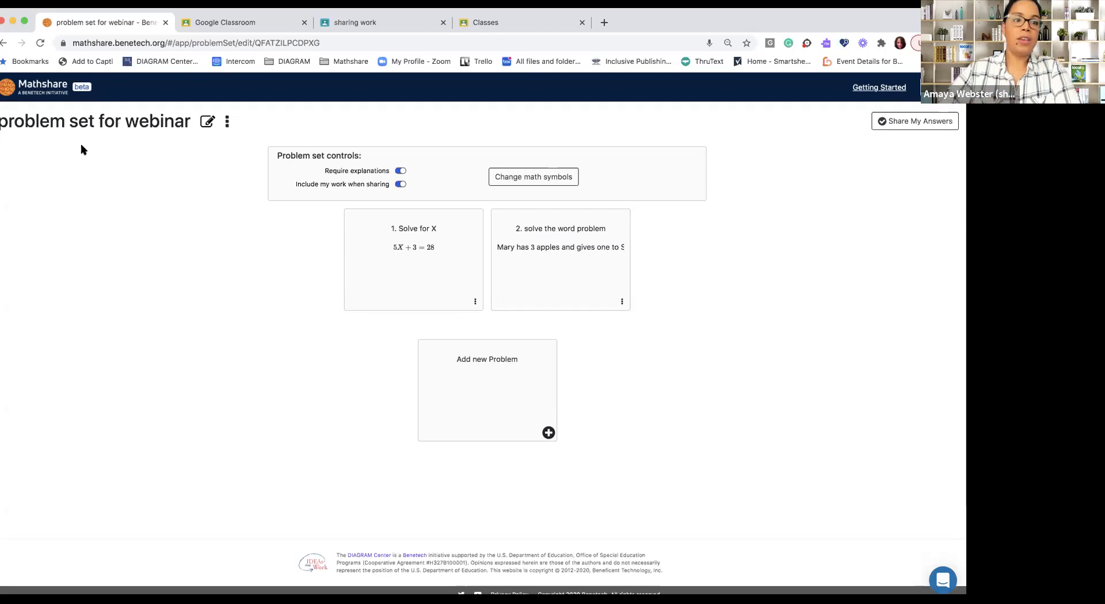
pyautogui.click(31, 88)
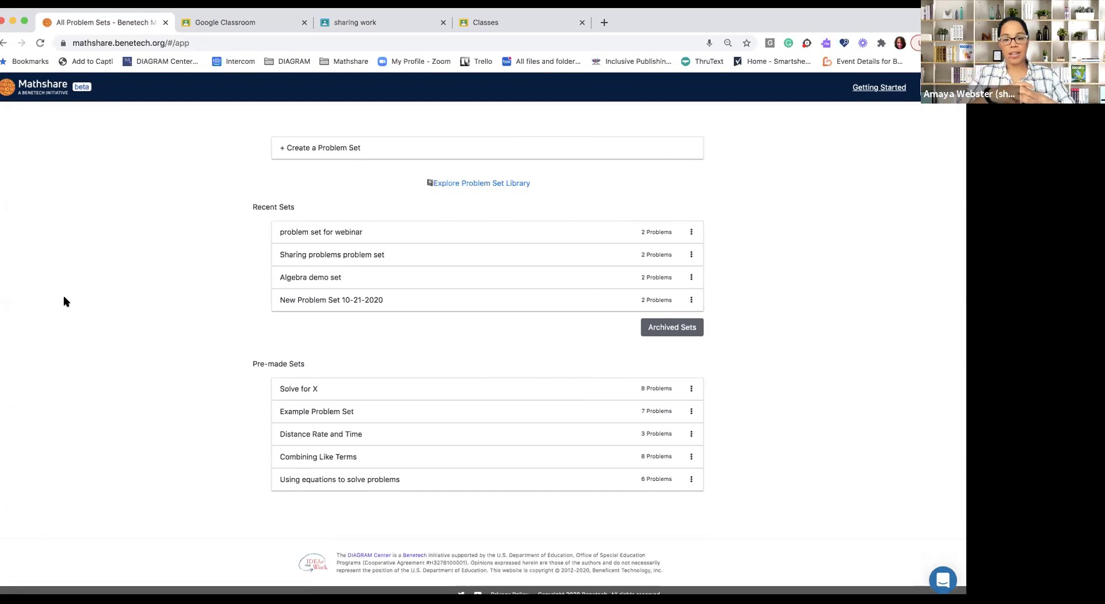
# Open 'problem set for webinar' from Recent Sets and show its three-dot options menu.
pyautogui.click(307, 231)
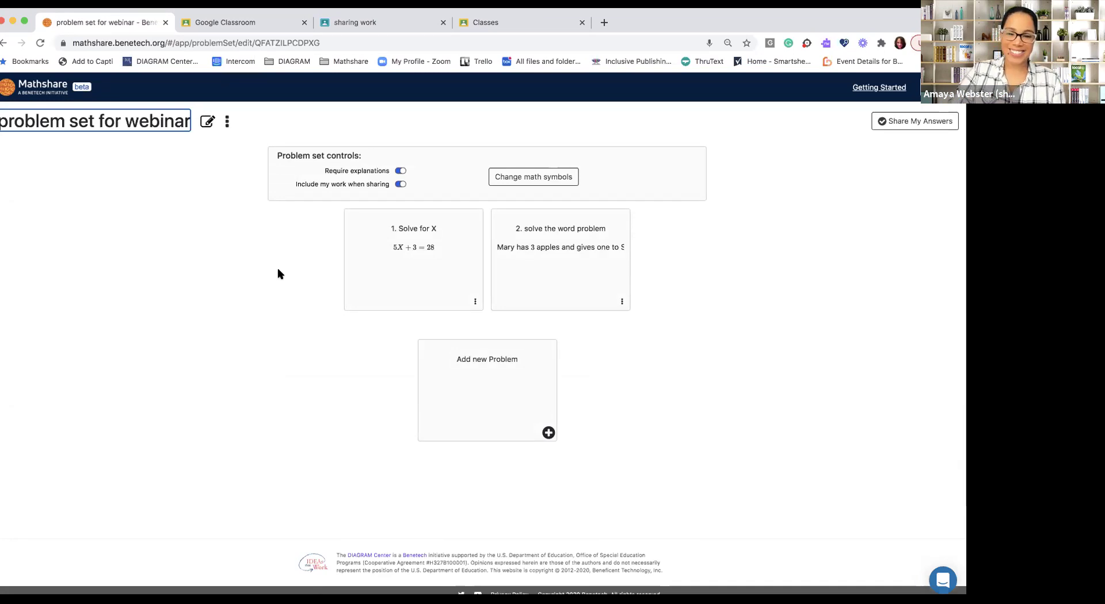
pyautogui.click(228, 126)
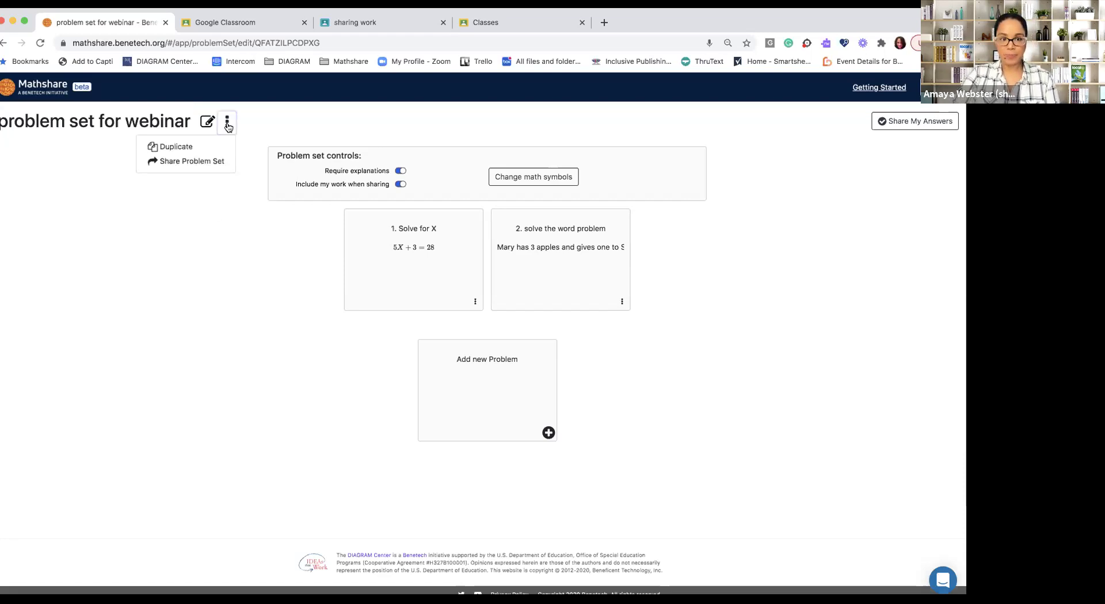
# Choose Share Problem Set to show the view link and Classroom/Teams options.
pyautogui.click(203, 163)
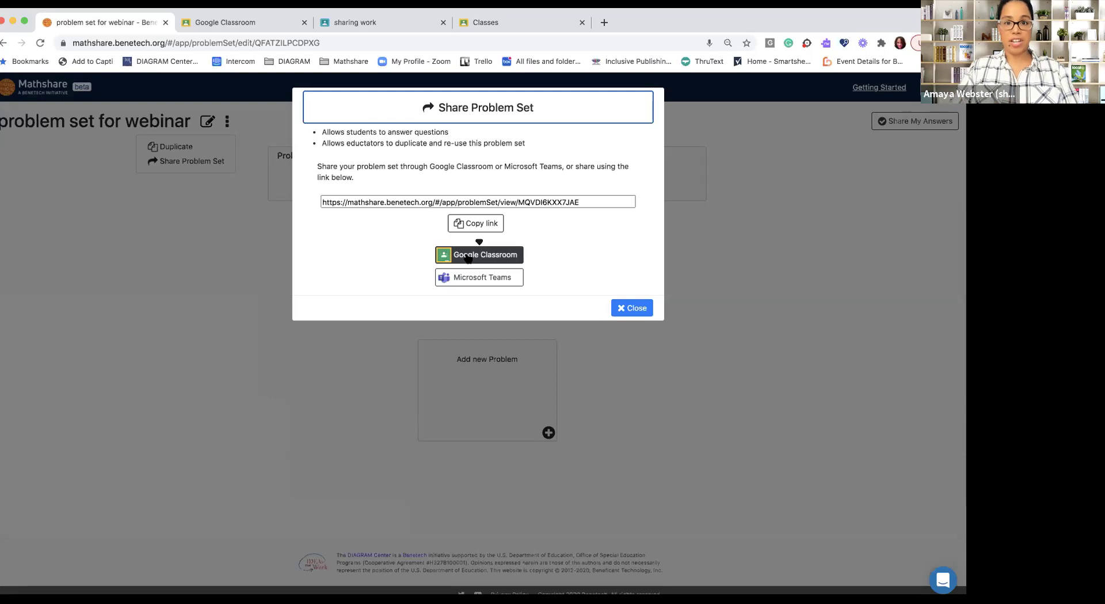
# Start sharing the set to Google Classroom, then return to the Mathshare window.
pyautogui.click(469, 257)
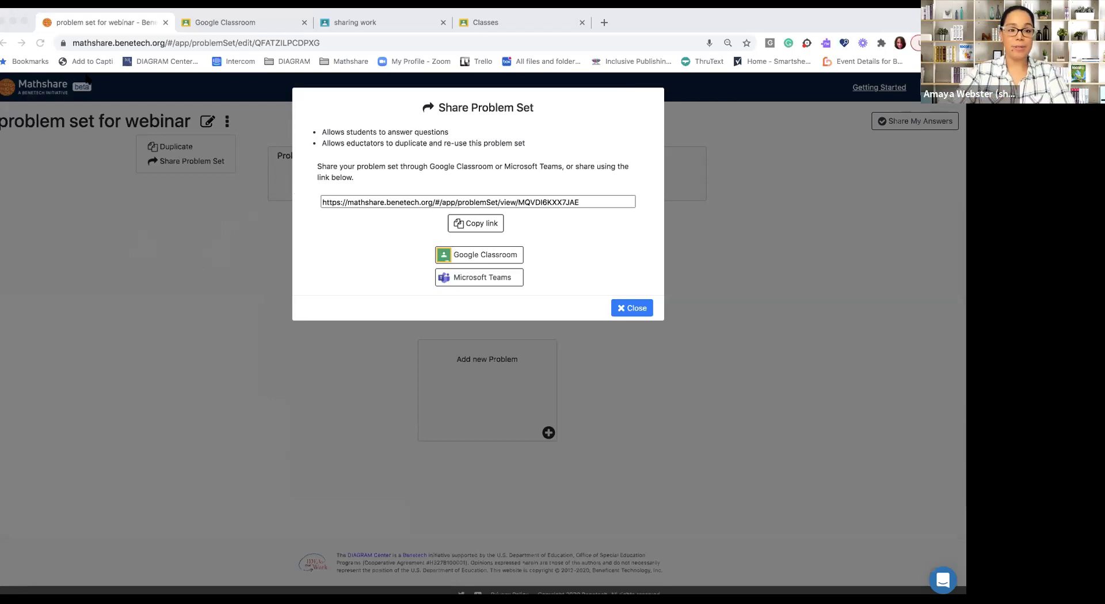
pyautogui.click(229, 461)
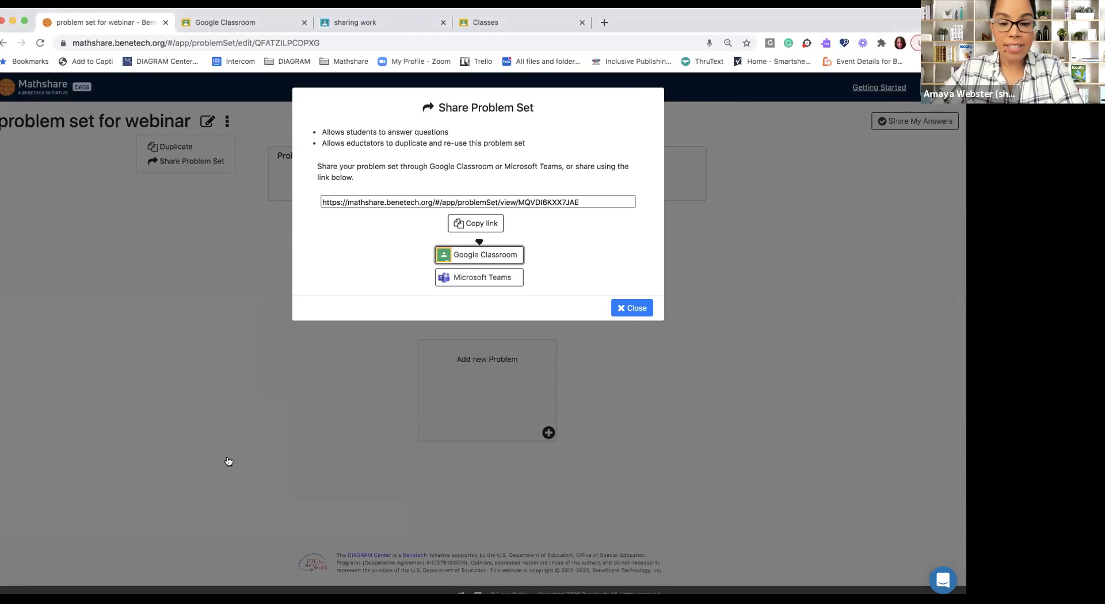
# Close the Share Problem Set dialog and move keyboard focus through problem 1 and 2 option menus.
pyautogui.click(630, 306)
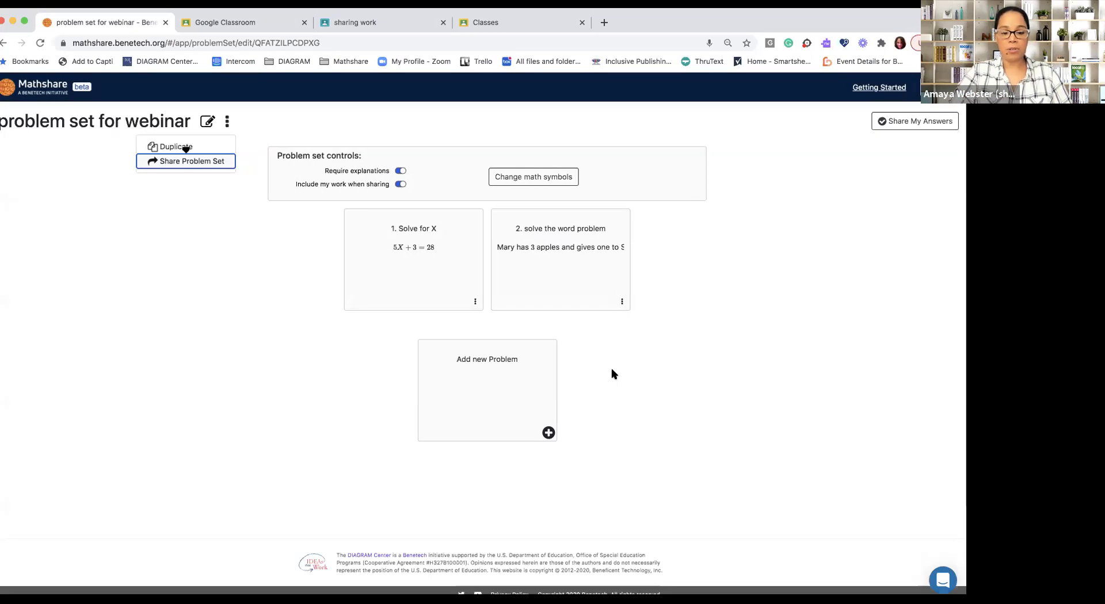
pyautogui.press('Tab')
pyautogui.press('Tab')
pyautogui.press('Tab')
pyautogui.press('Tab')
pyautogui.press('Tab')
pyautogui.press('Tab')
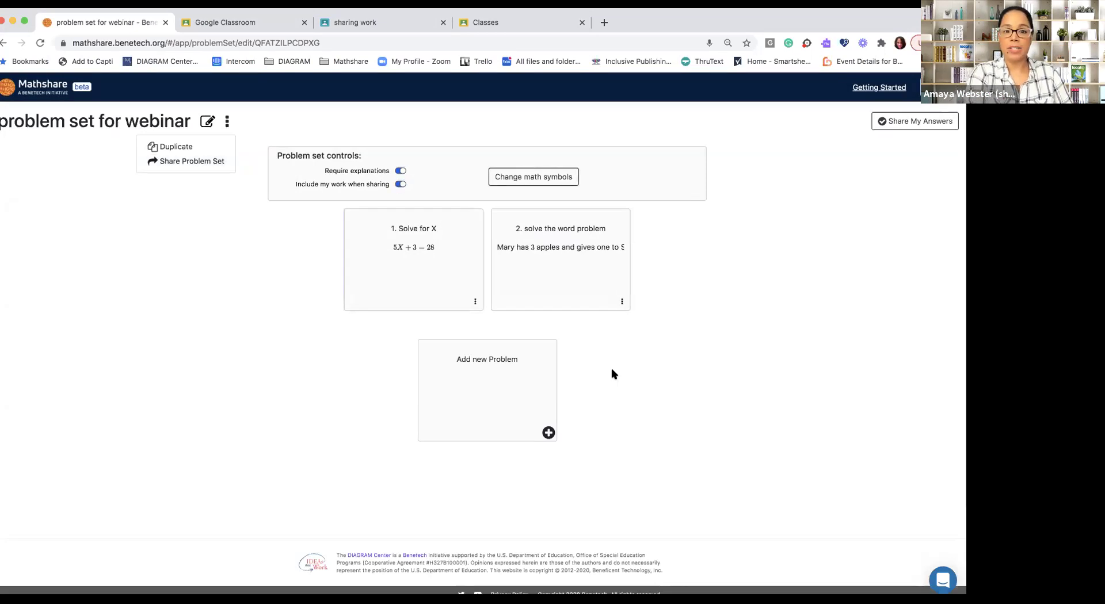
pyautogui.press('Tab')
pyautogui.press('Tab')
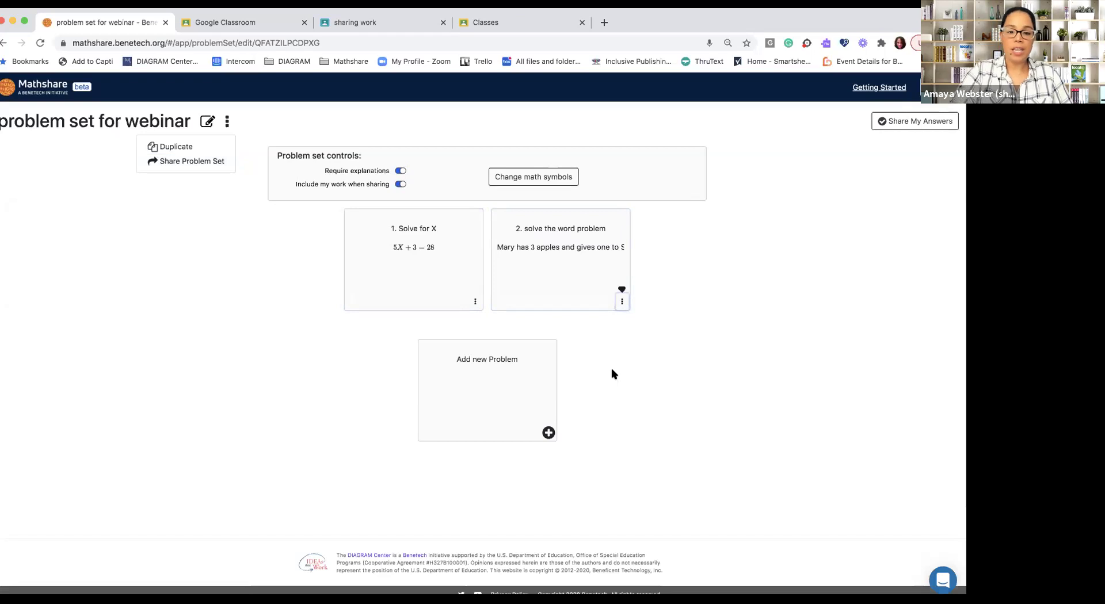